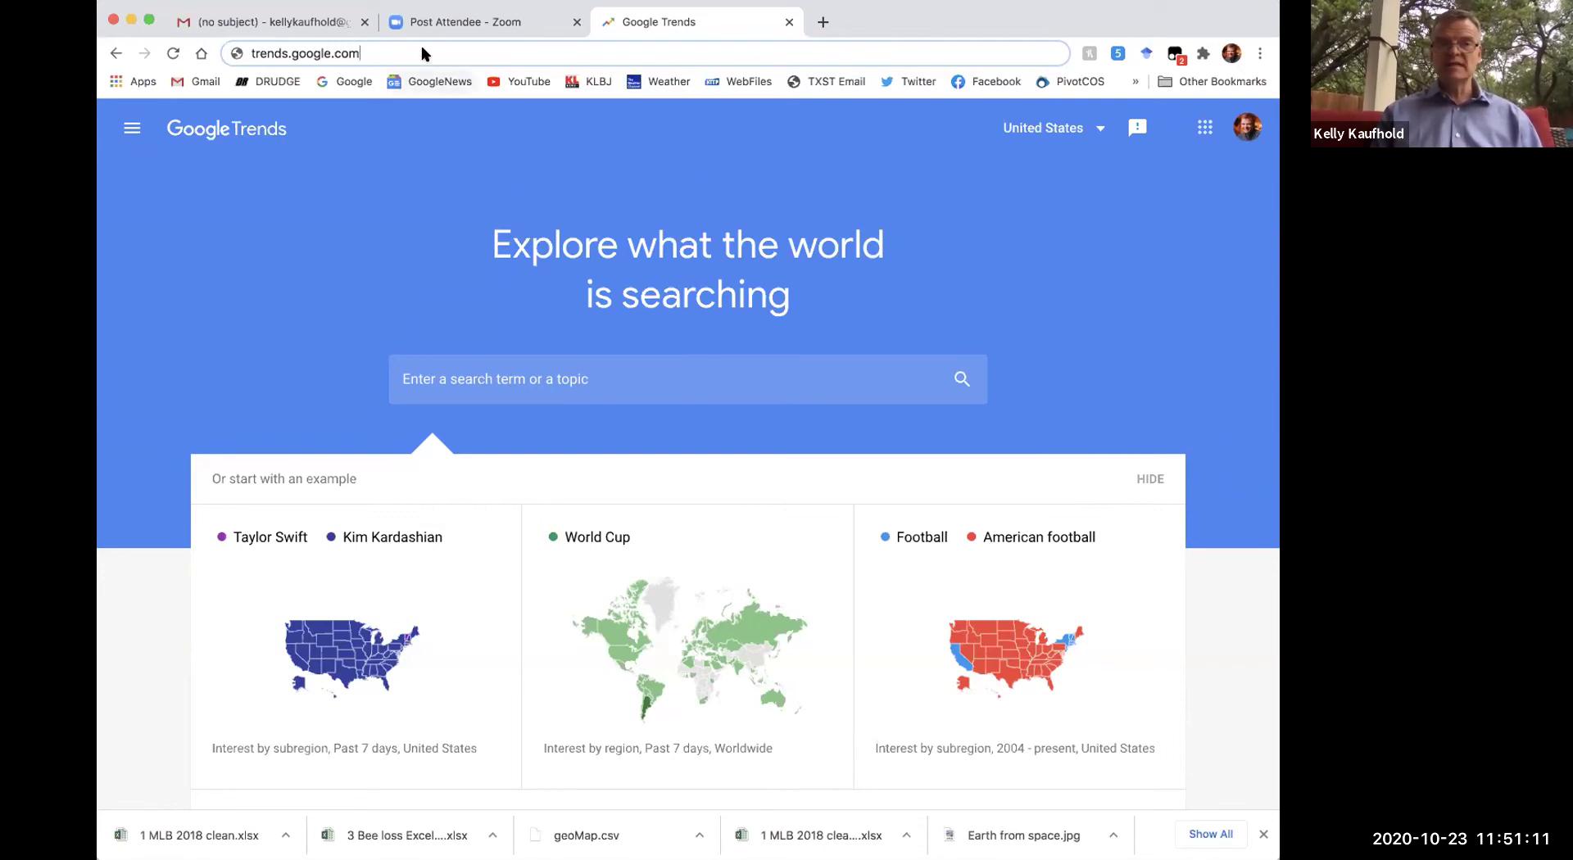
Load trends.google.com and look over the home page's example searches and featured stories
key(Return)
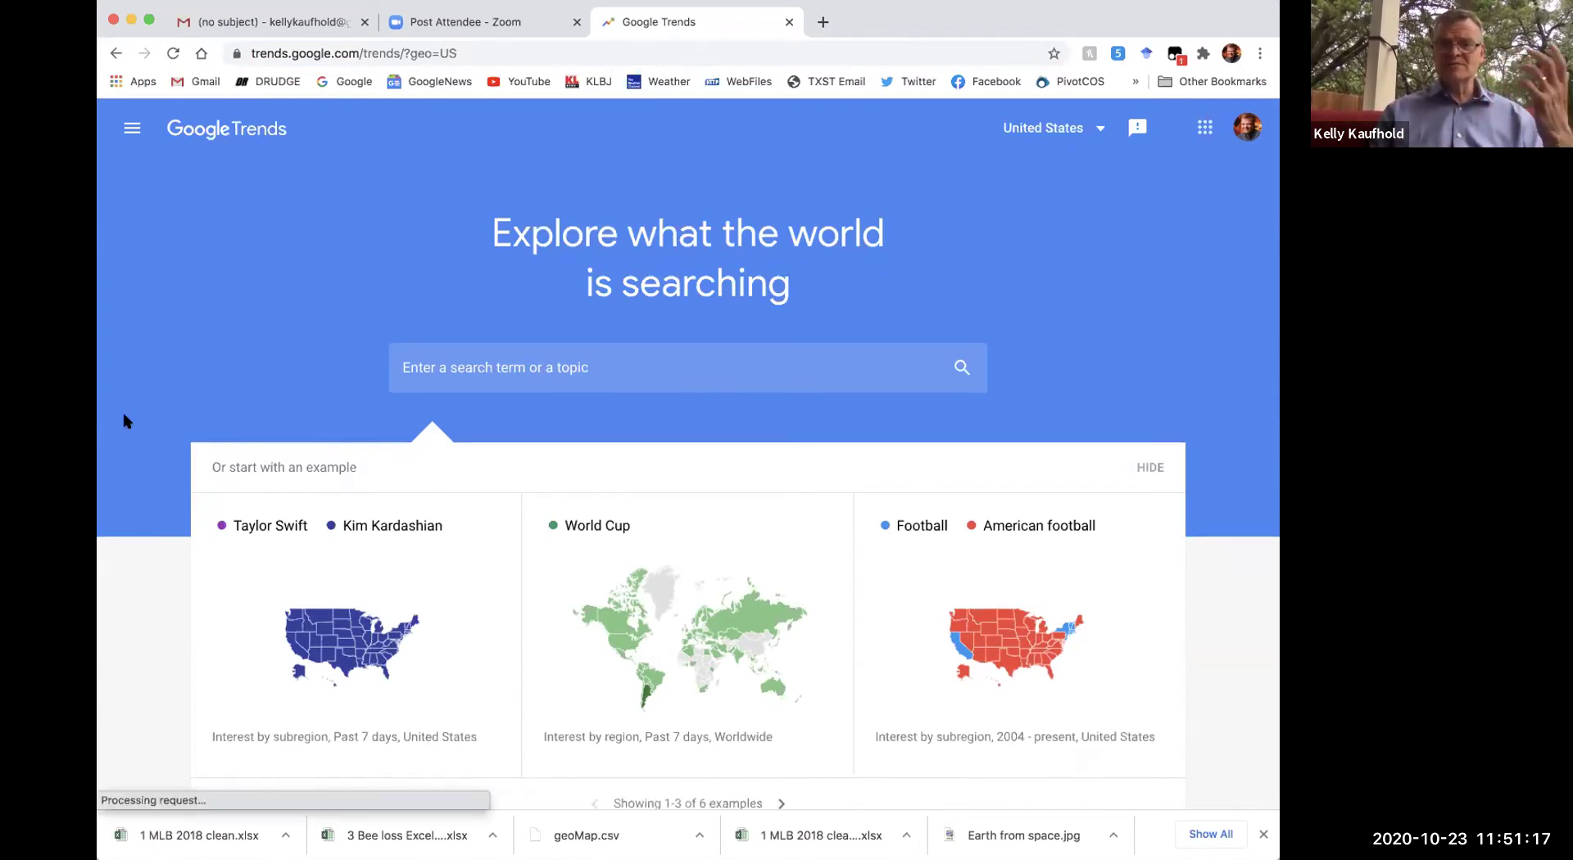
scroll(126, 421, down, 3)
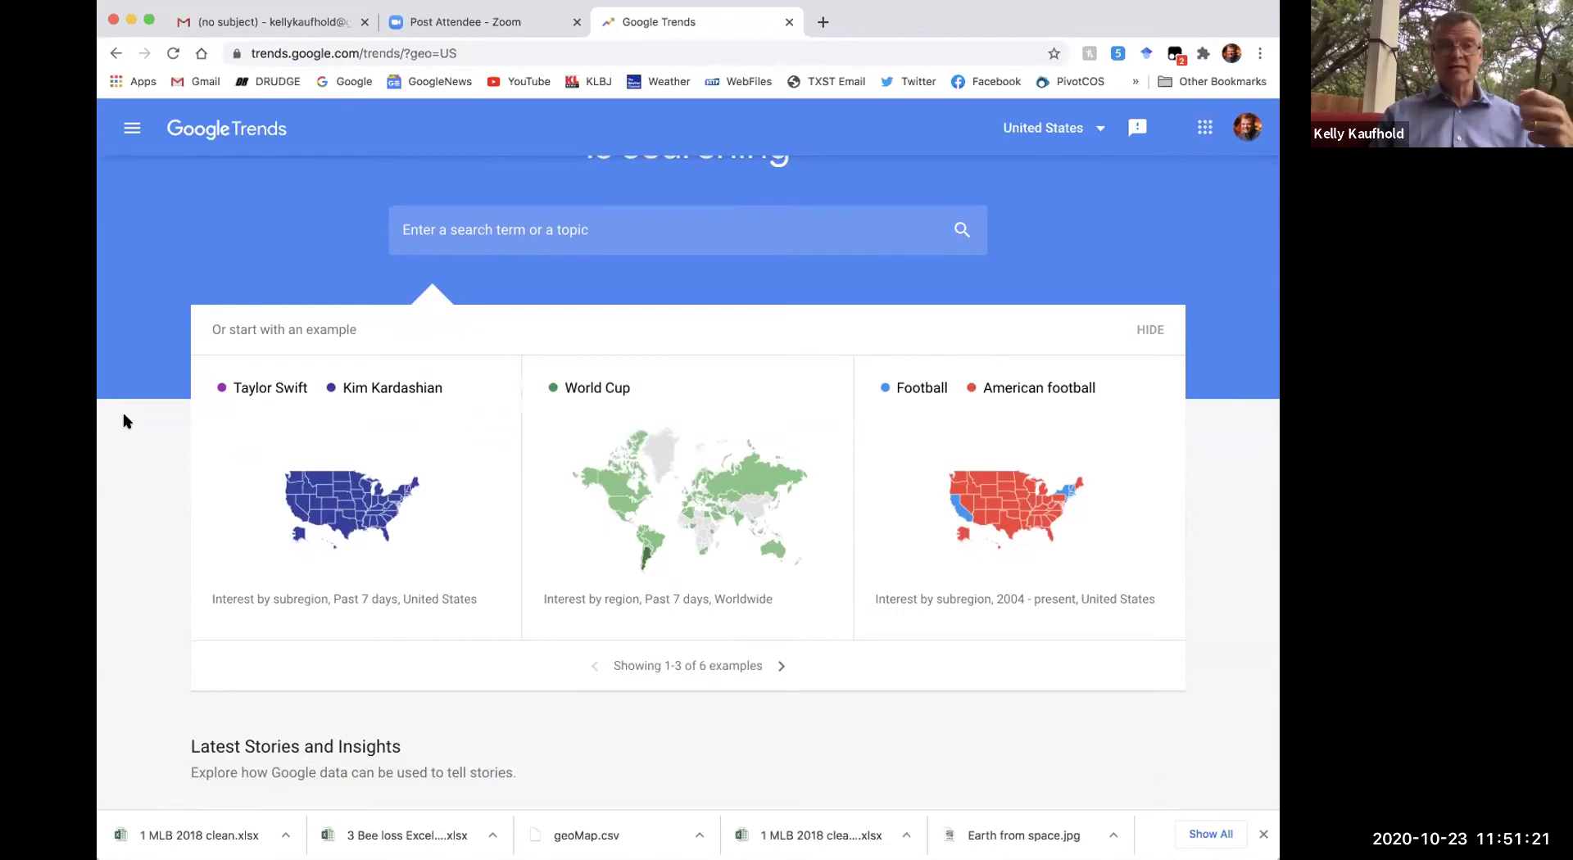
scroll(125, 421, down, 9)
scroll(125, 422, up, 8)
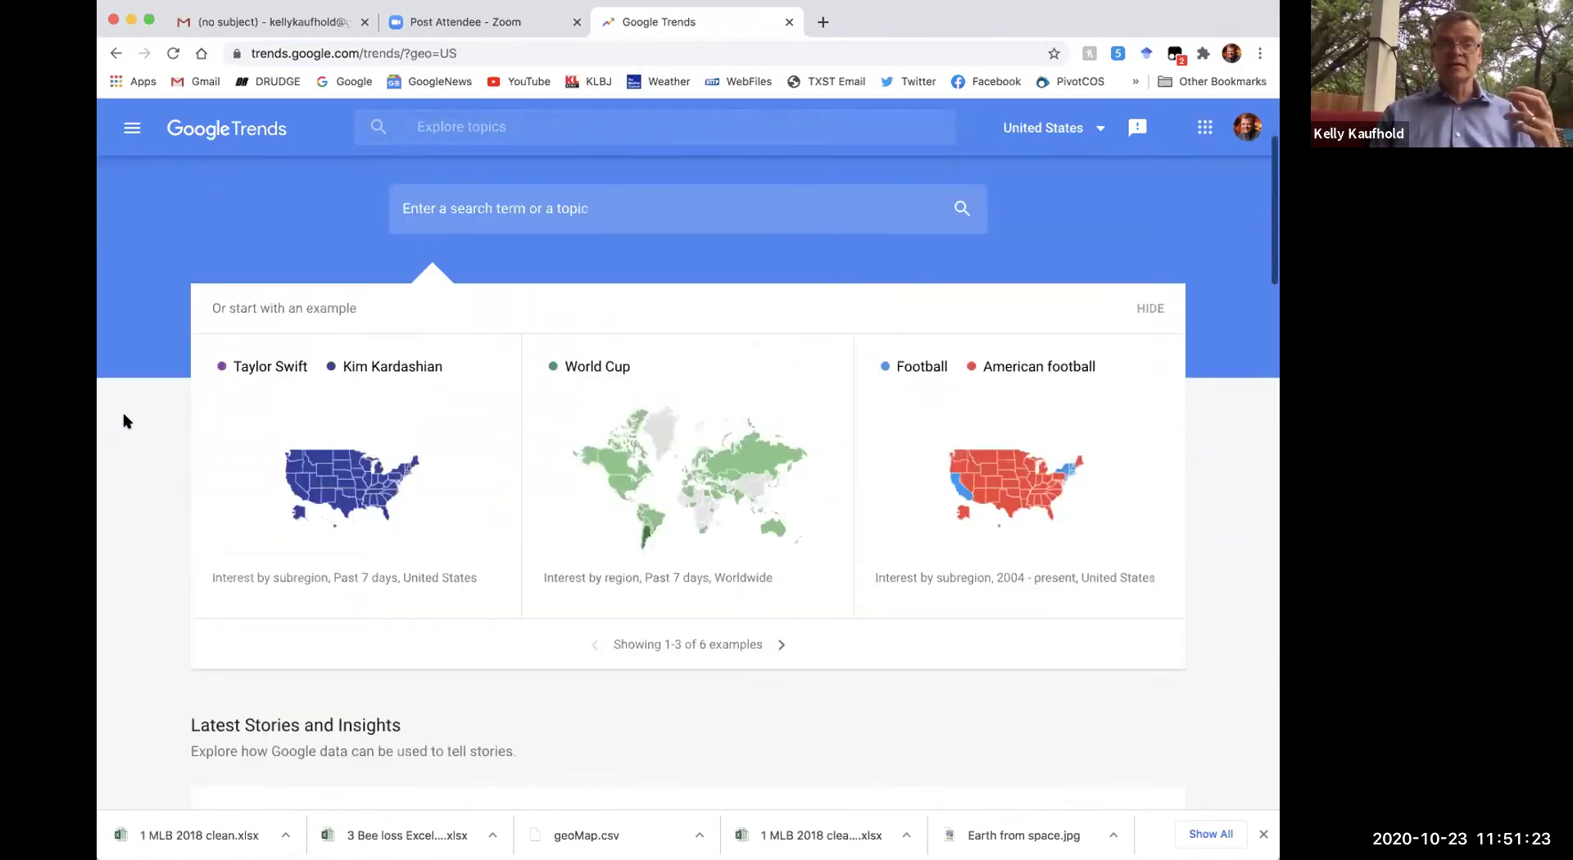
scroll(126, 421, down, 1)
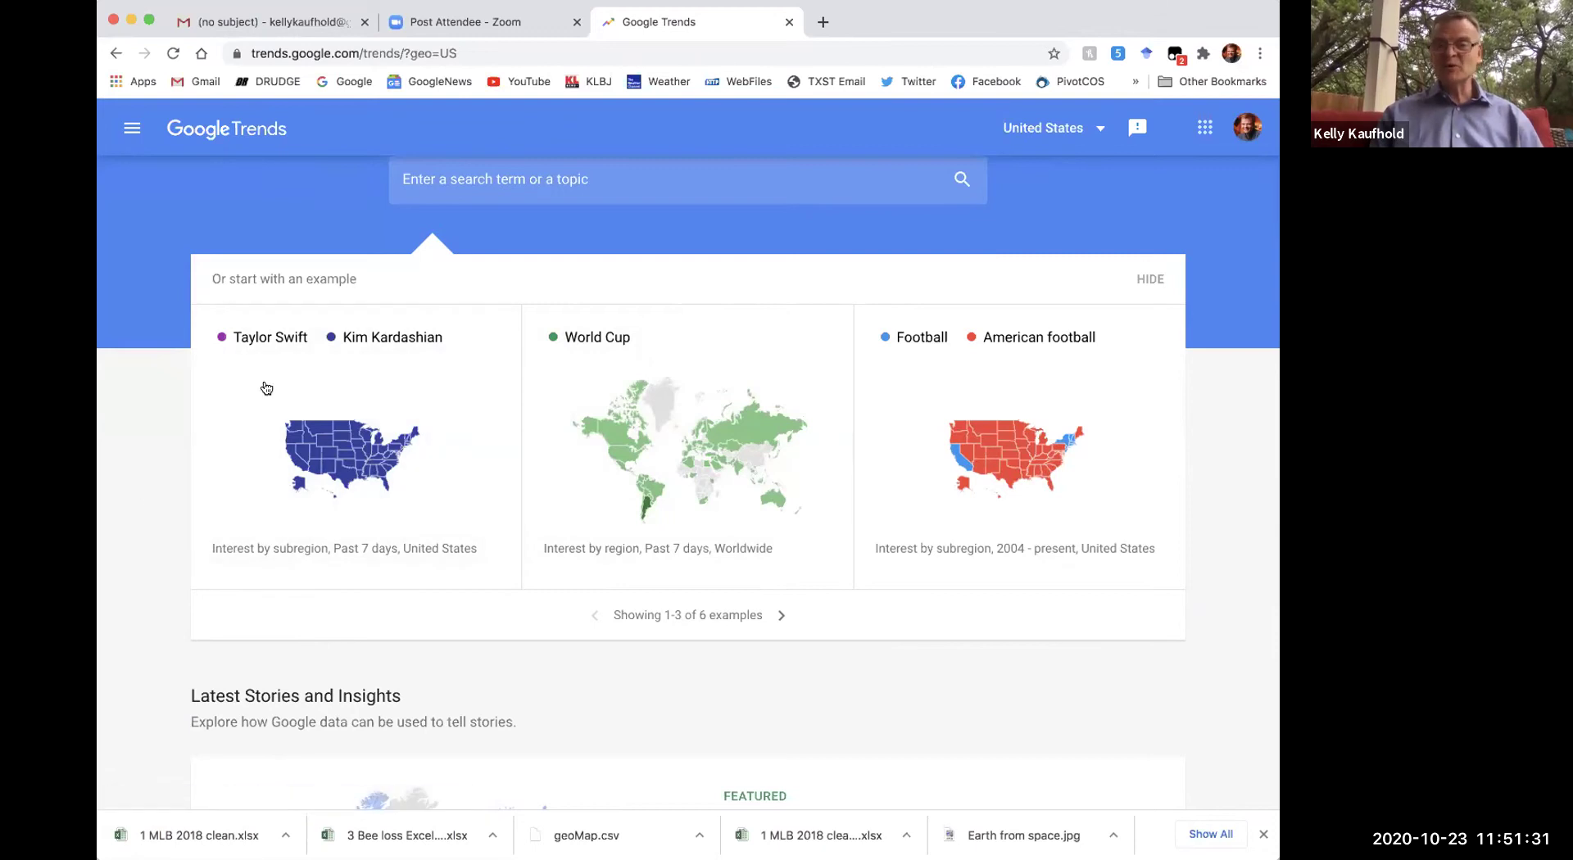
Explore "debate" as a search term and limit its results to the past 7 days
click(600, 179)
text(debate)
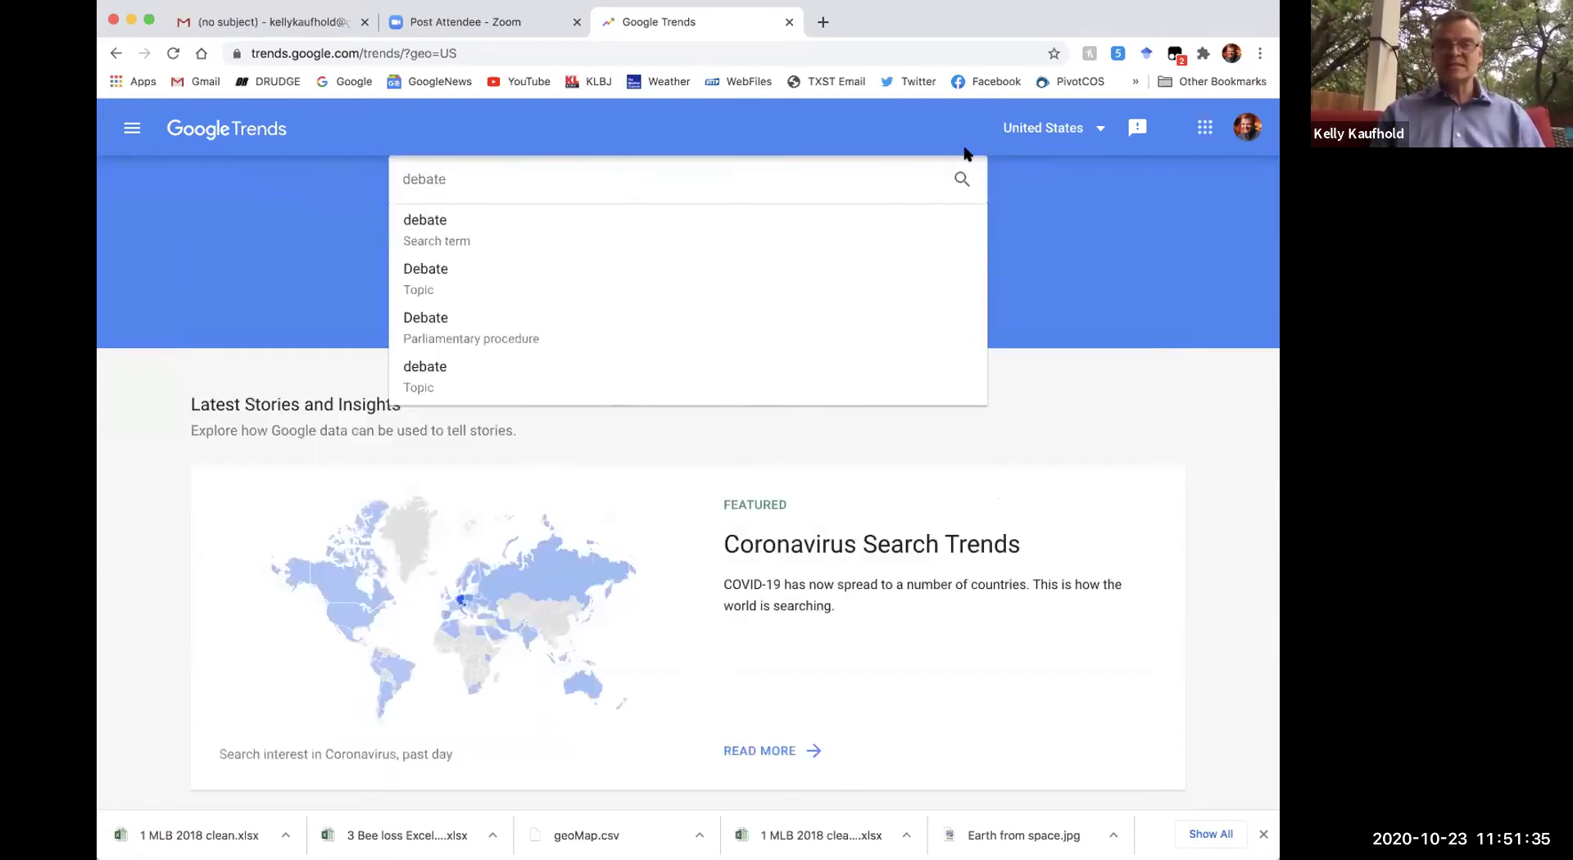
click(478, 220)
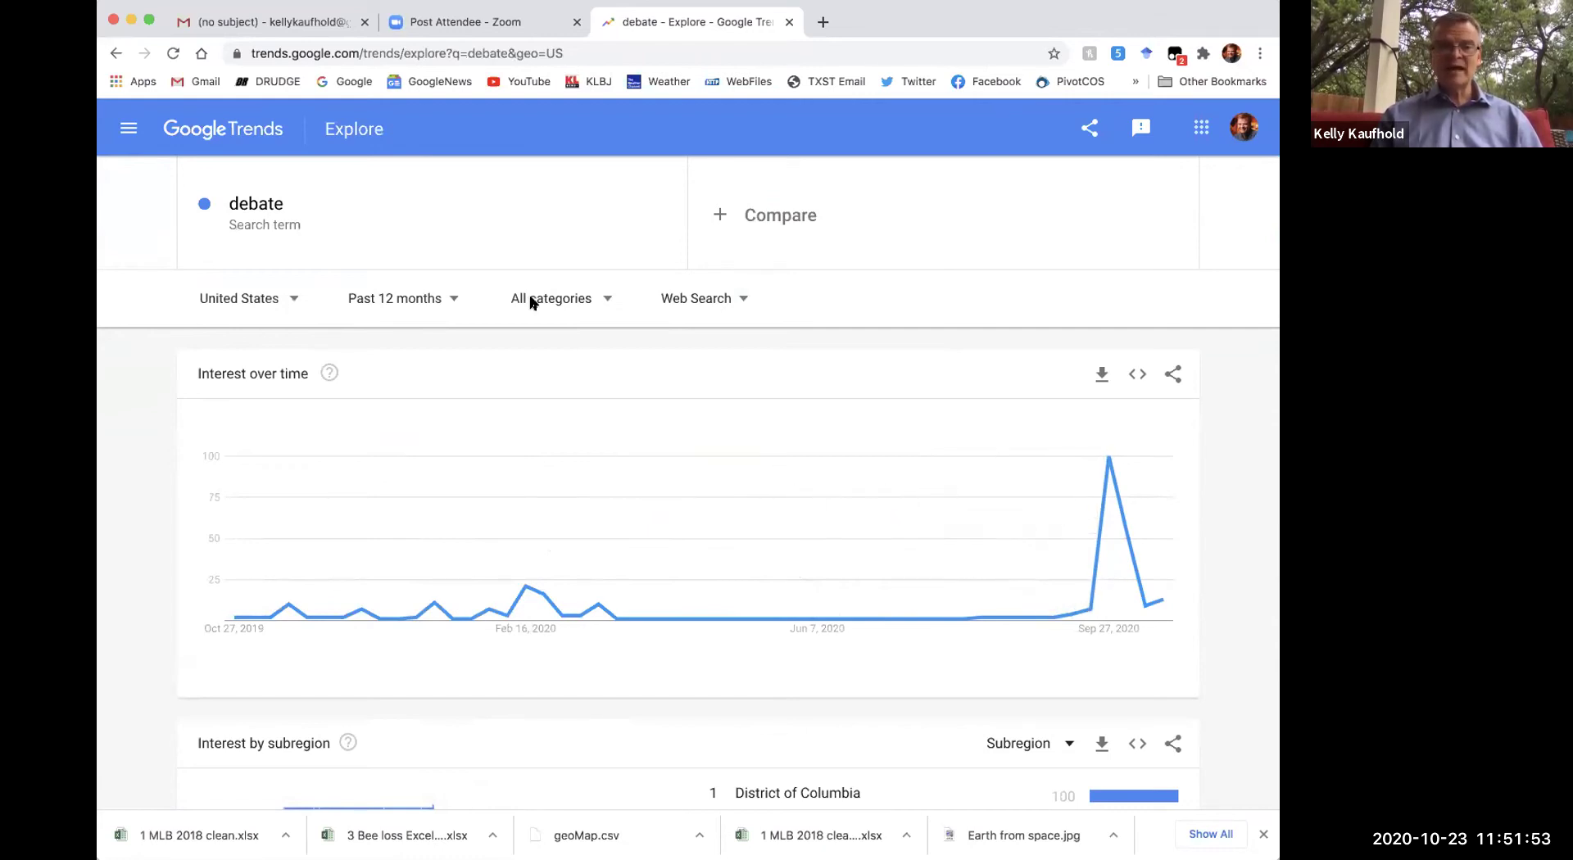
click(442, 299)
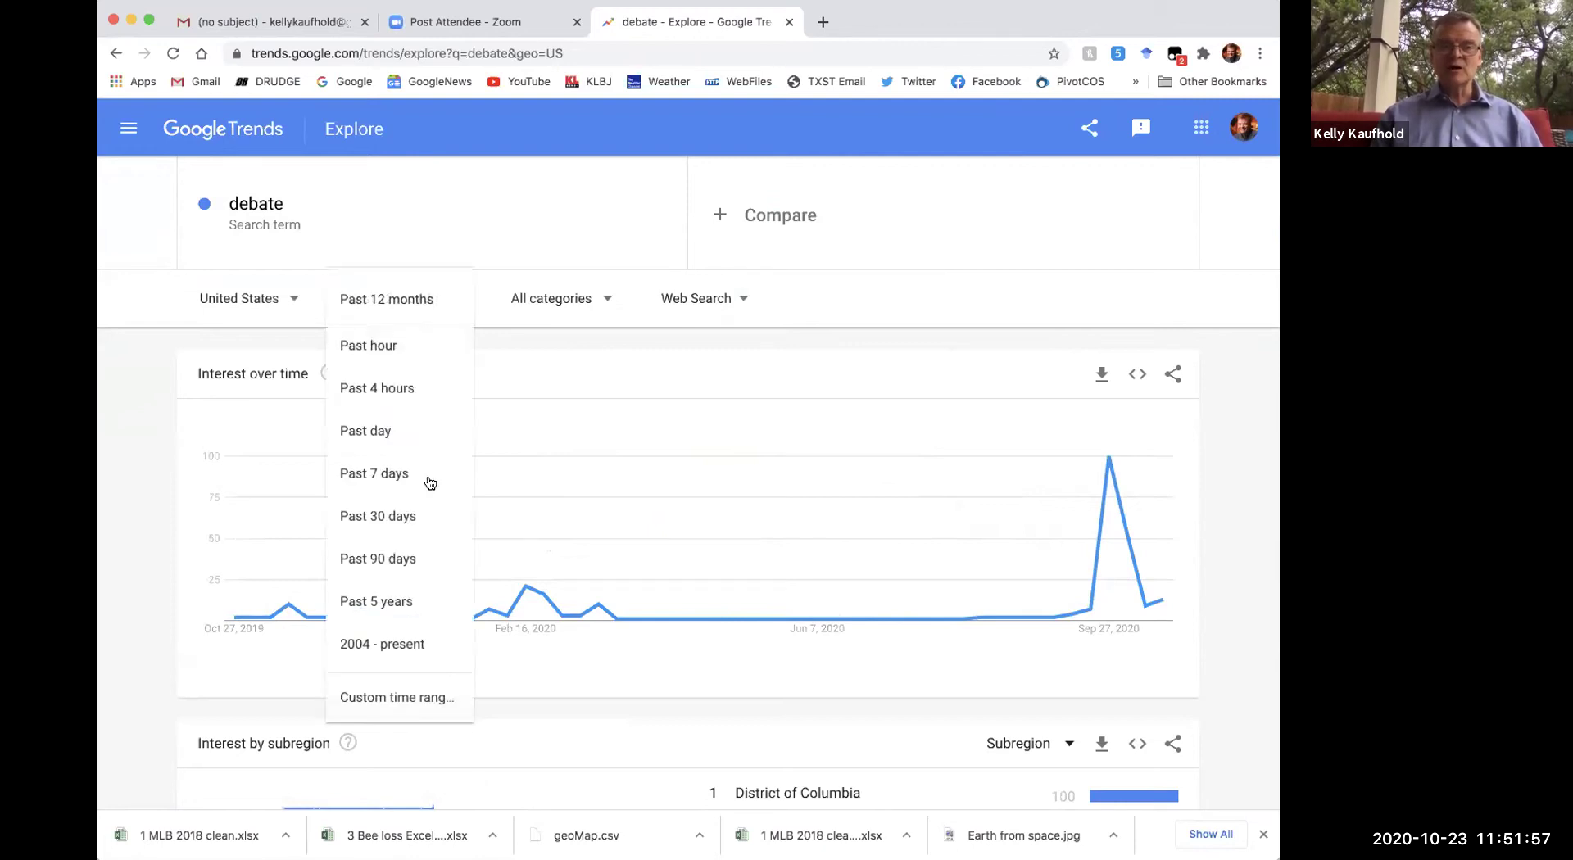
click(399, 479)
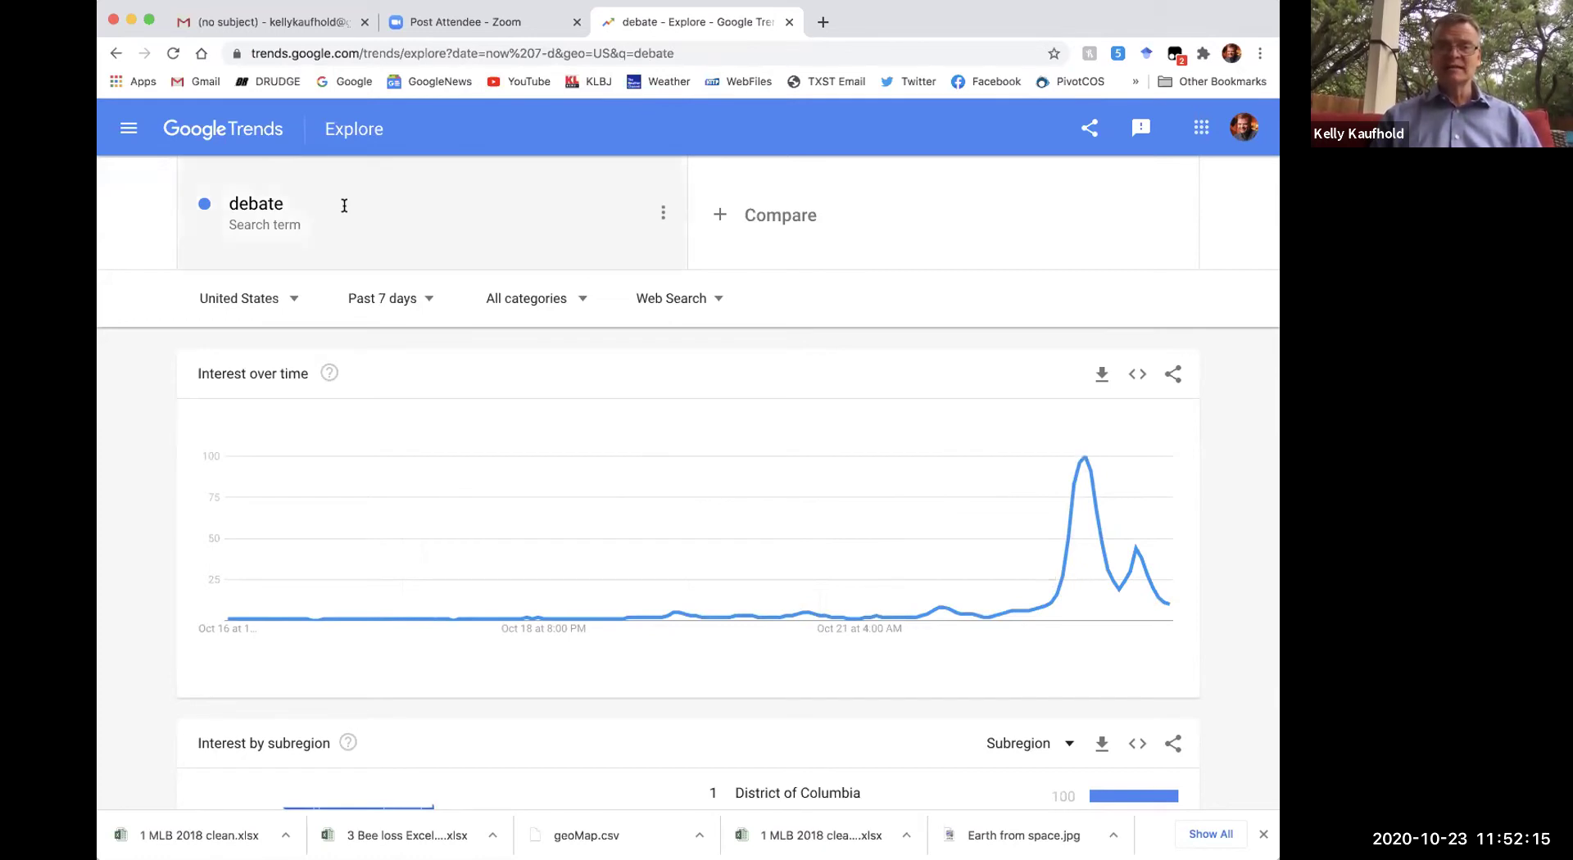
Replace the explored term with the search term "brexit"
click(286, 215)
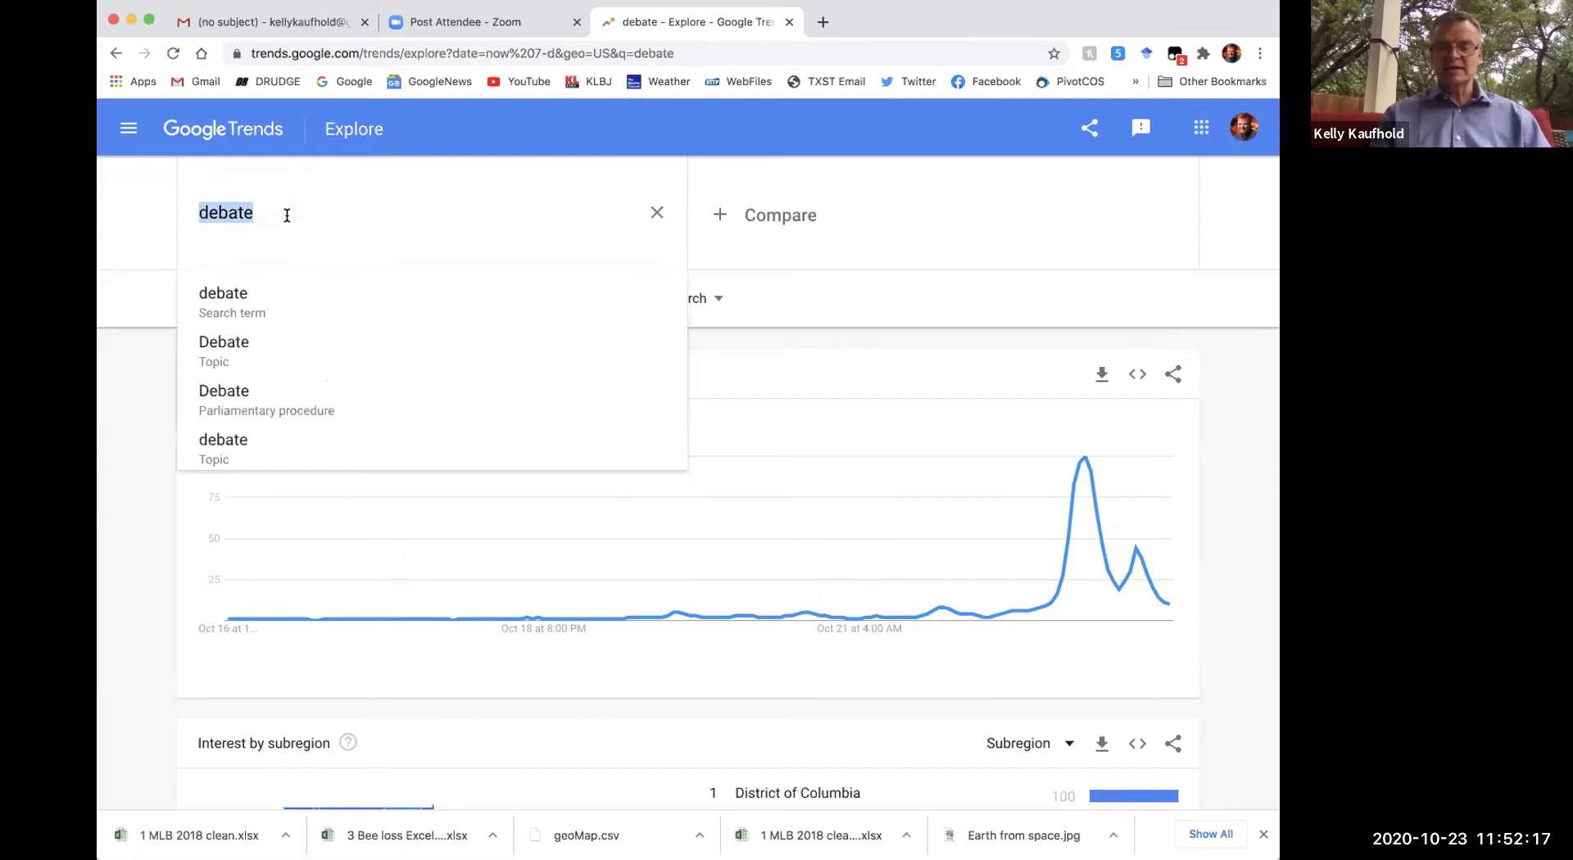
text(brexit)
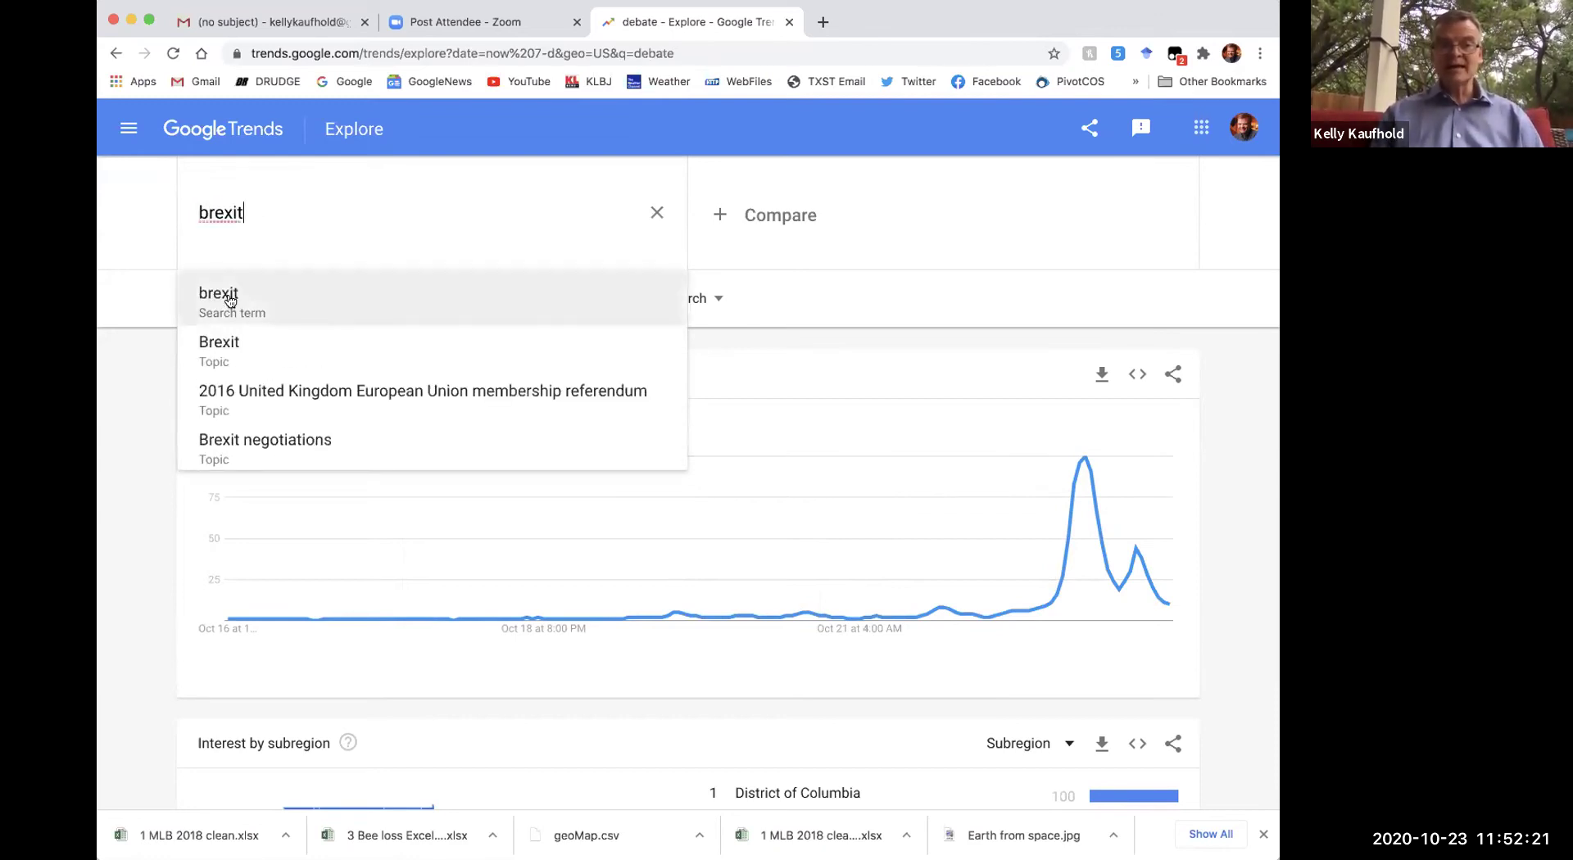
click(228, 298)
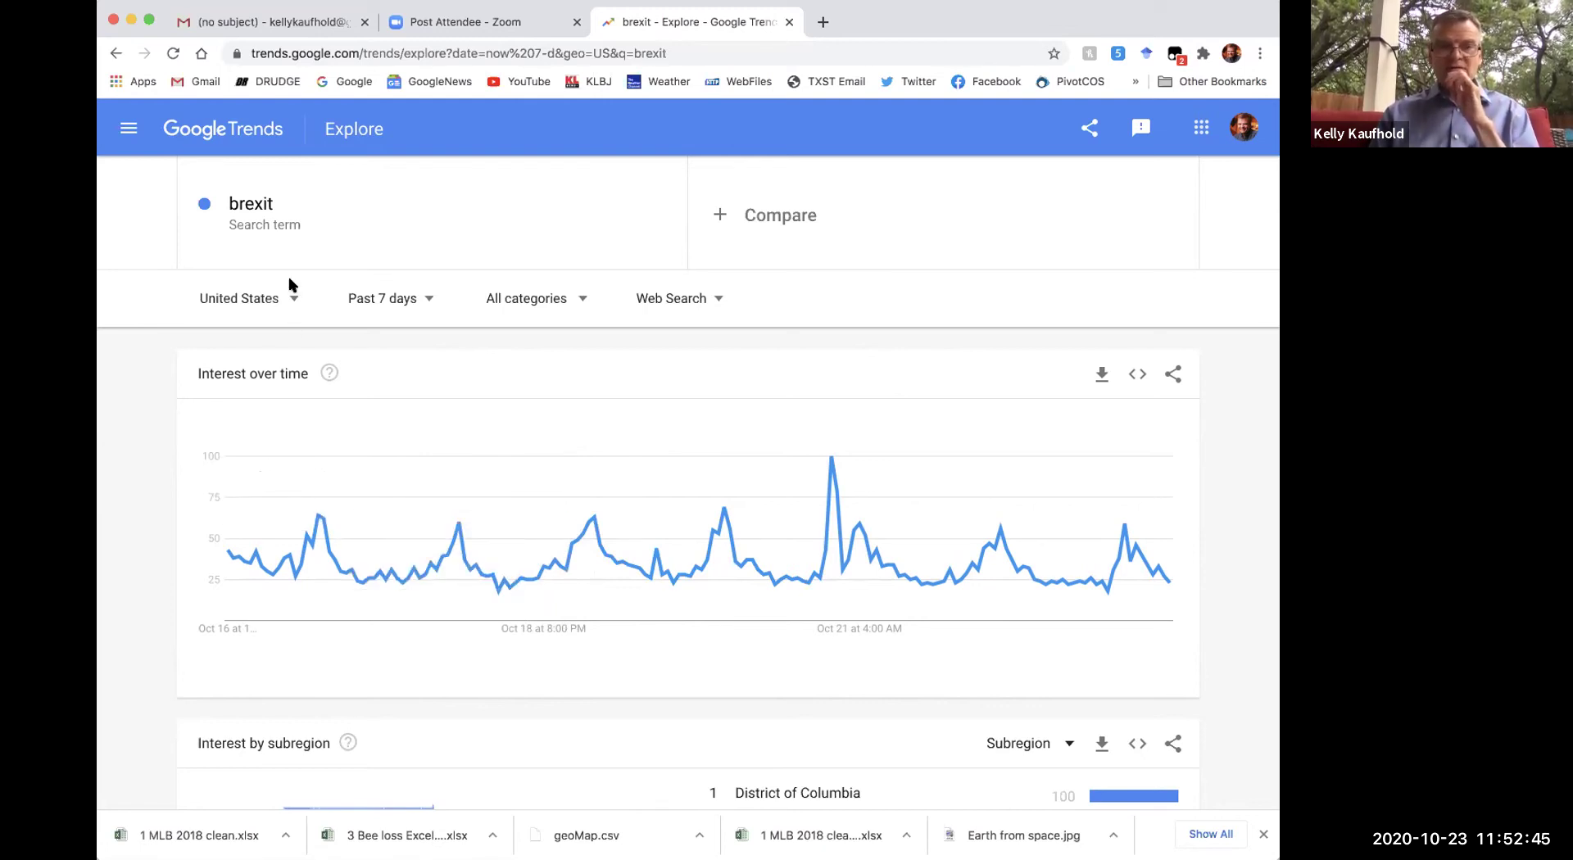
View the brexit interest over the past 30 days and the past 5 years, inspecting the mid-2016 peak
click(425, 304)
click(403, 476)
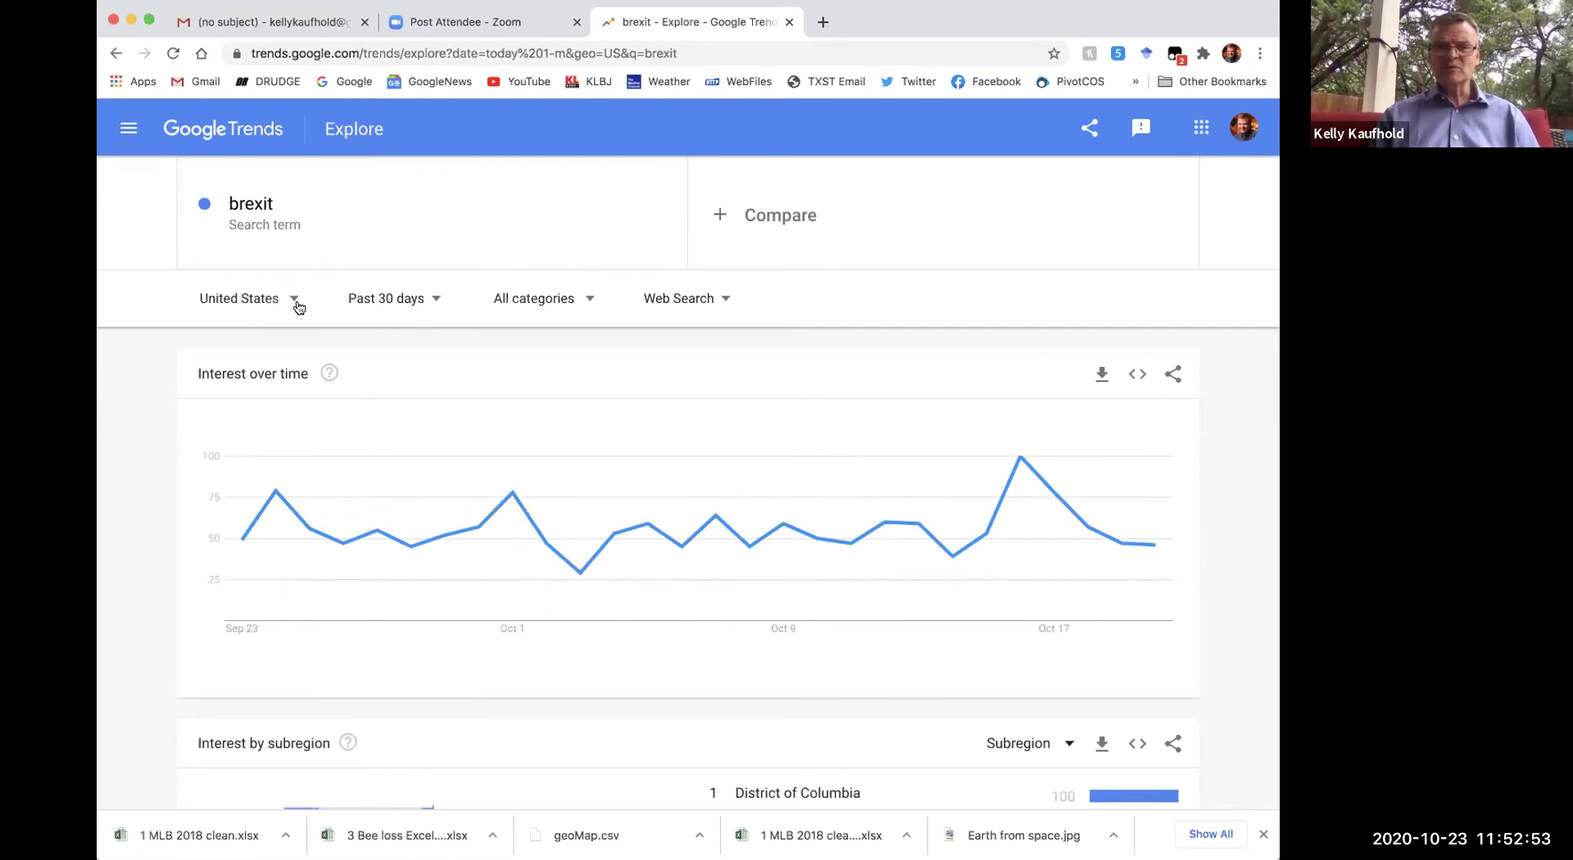
click(436, 299)
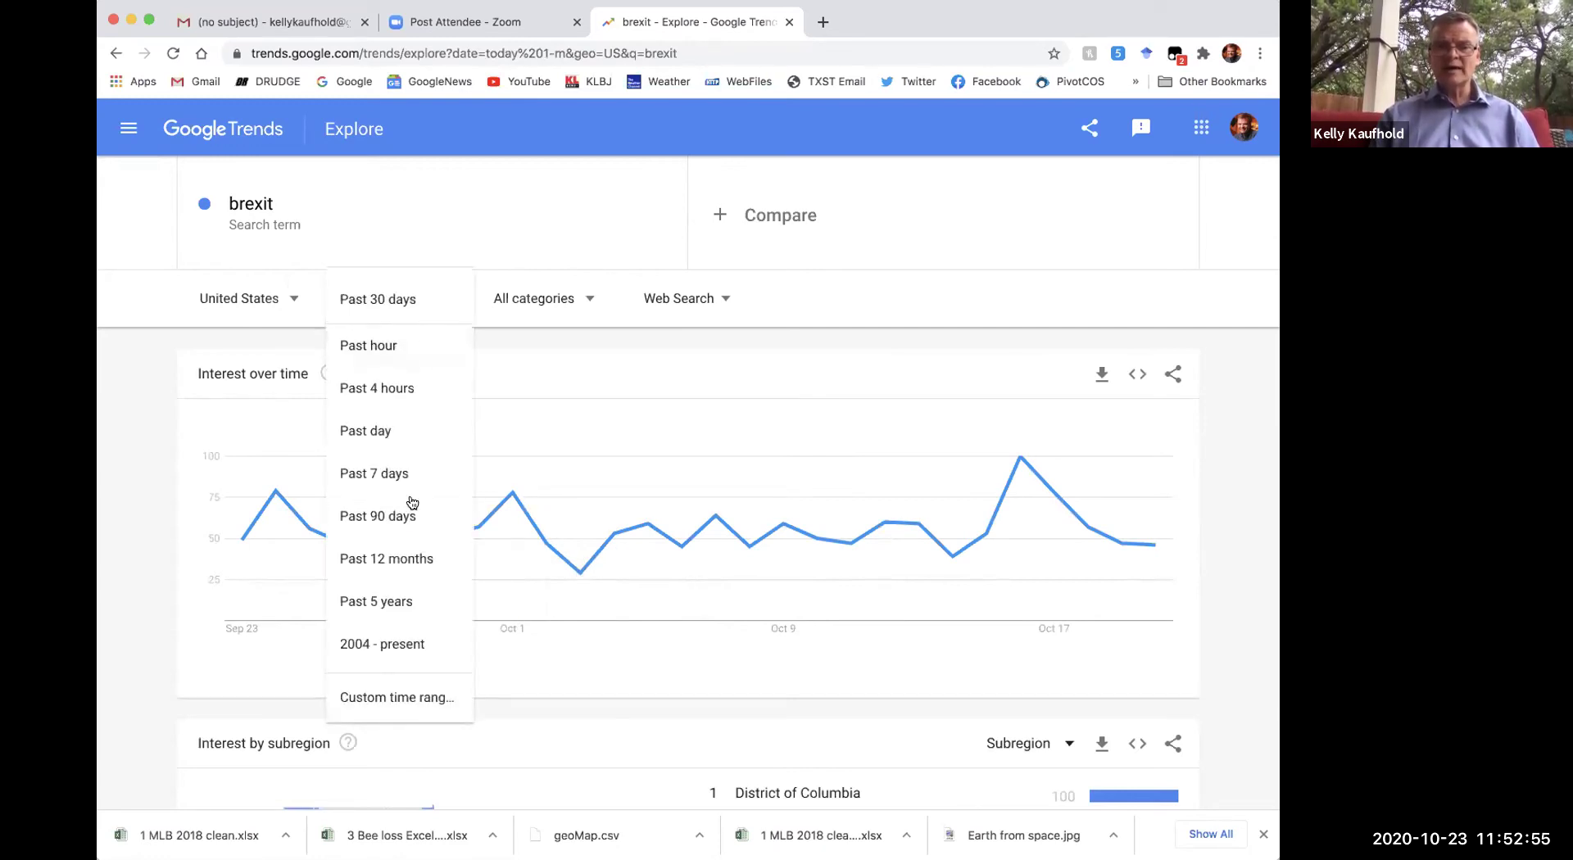
click(396, 607)
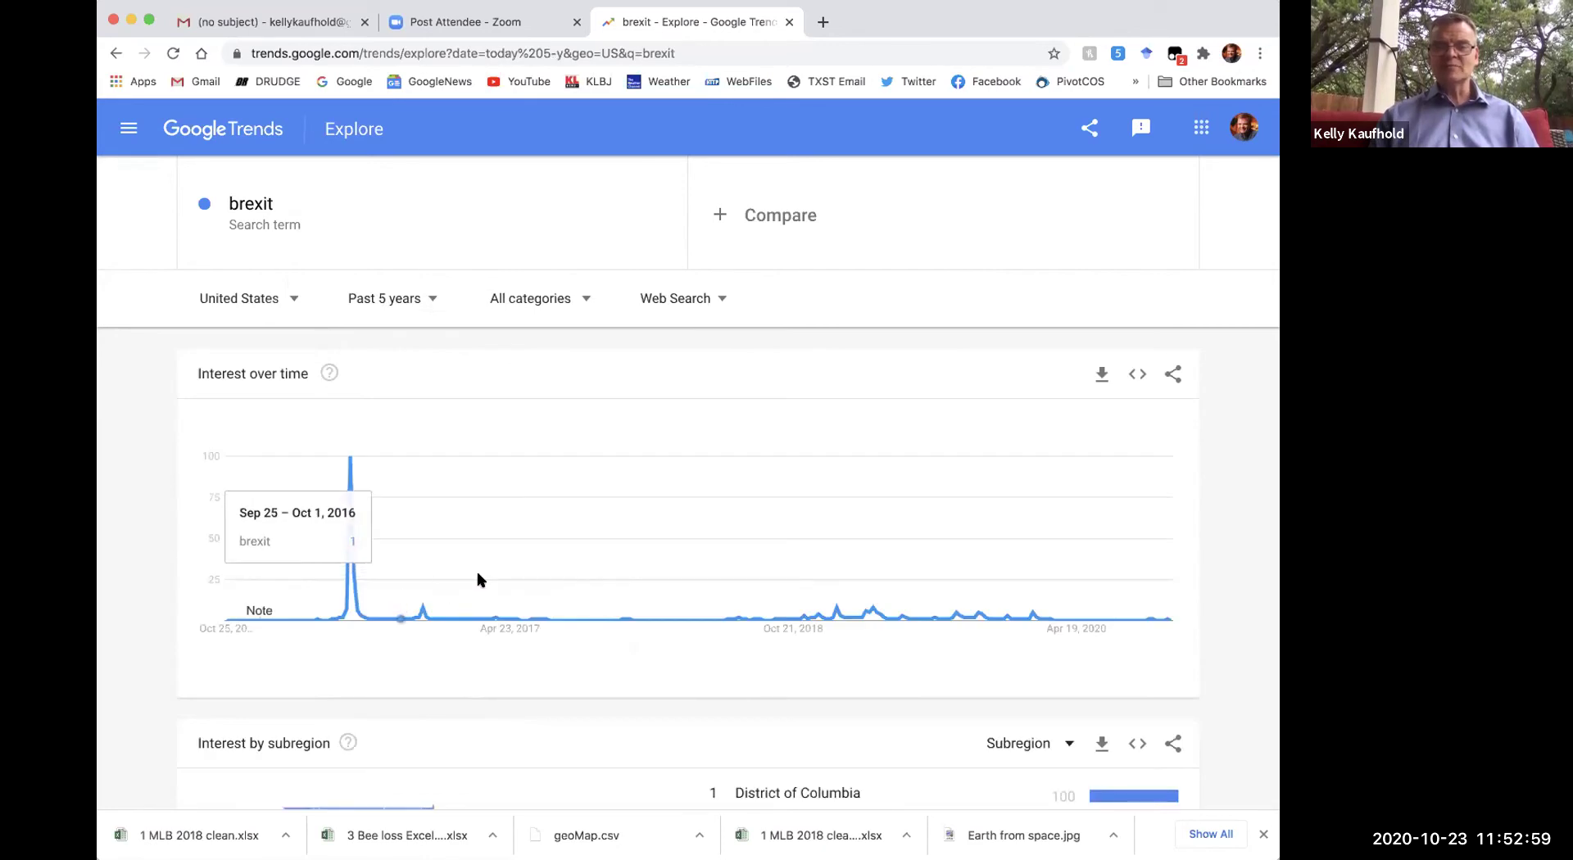
mouse_move(349, 578)
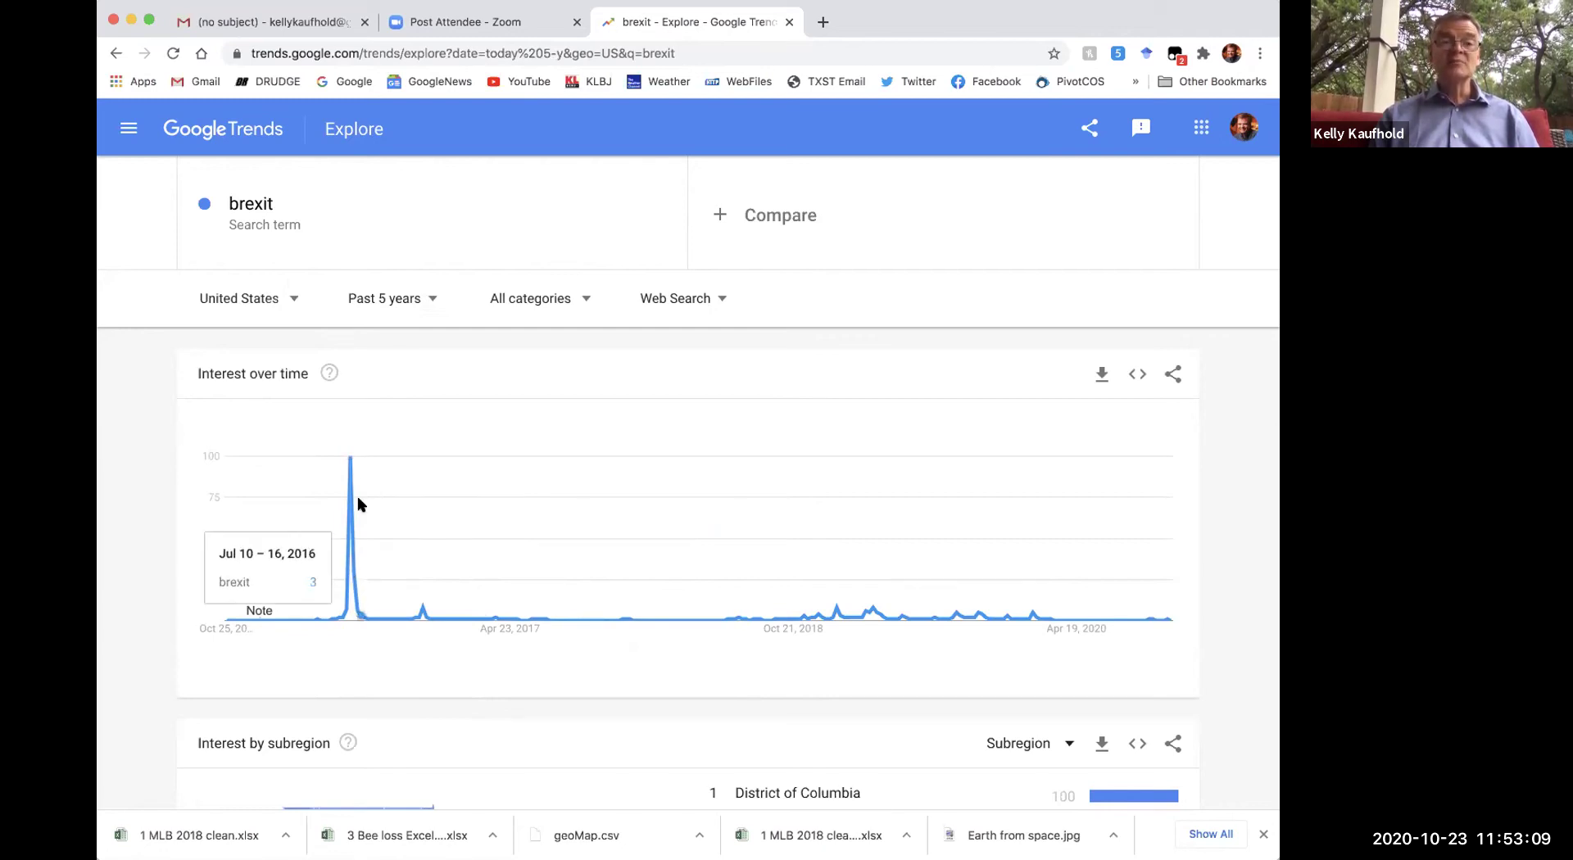
Set the location to Worldwide and view the brexit interest over the past 7 days and the past 30 days
click(292, 298)
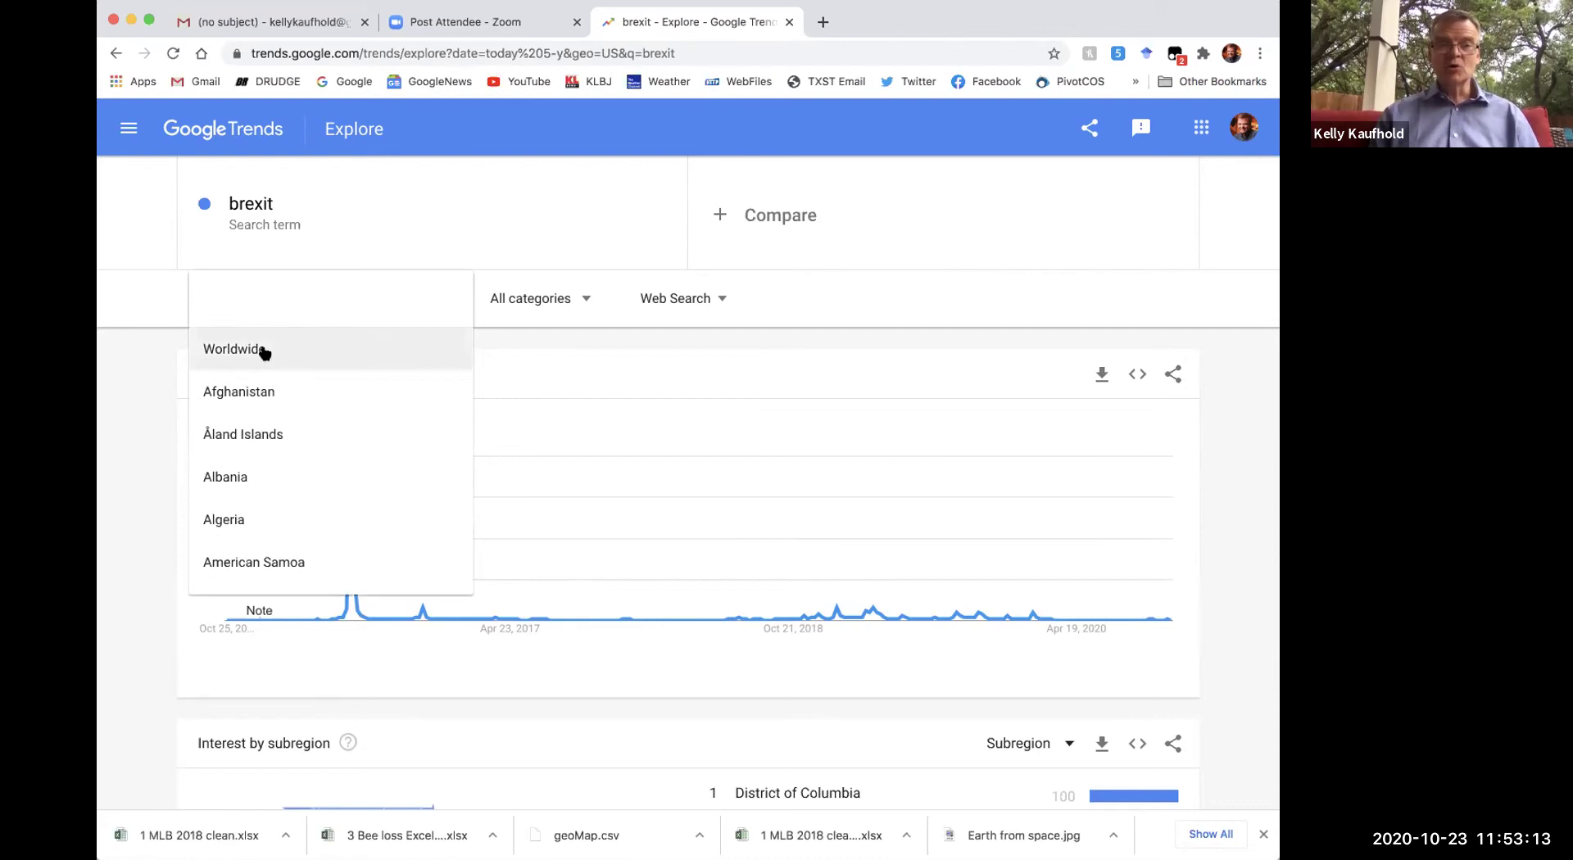
click(263, 353)
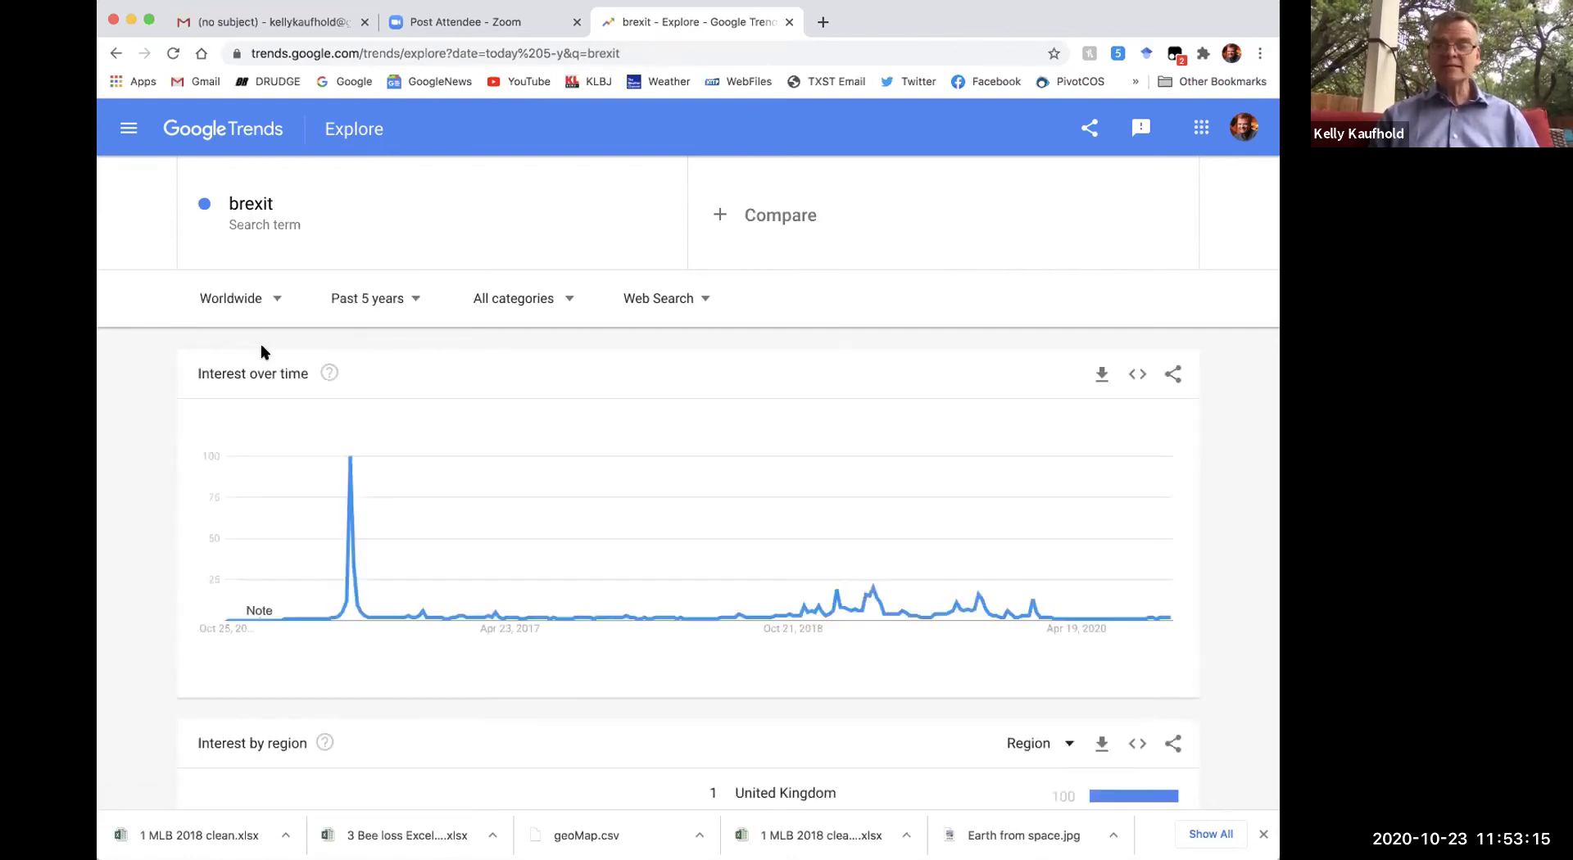
click(421, 300)
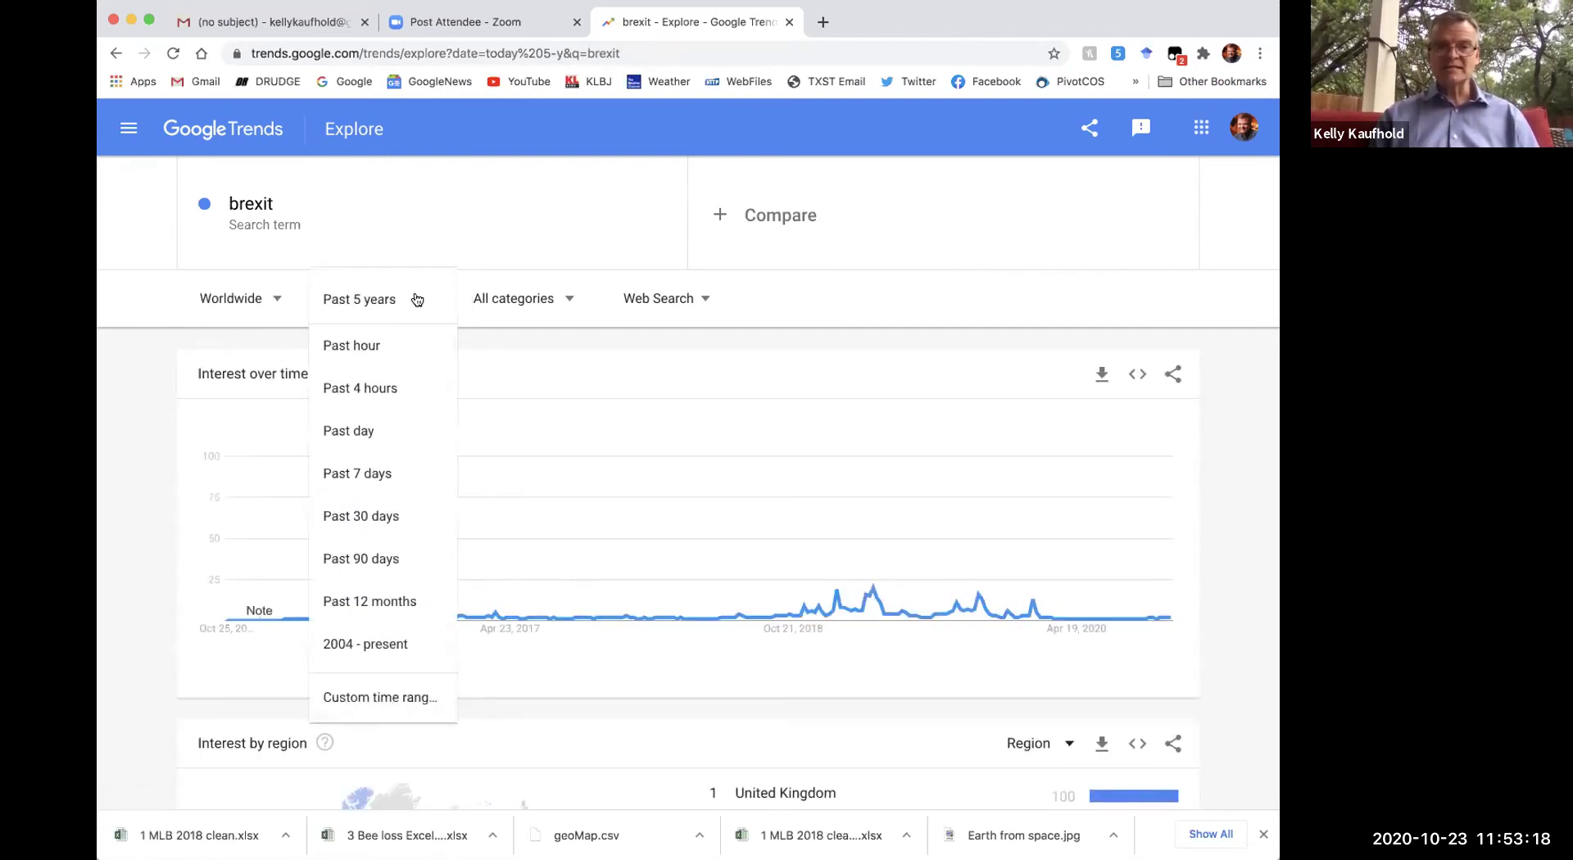
click(359, 474)
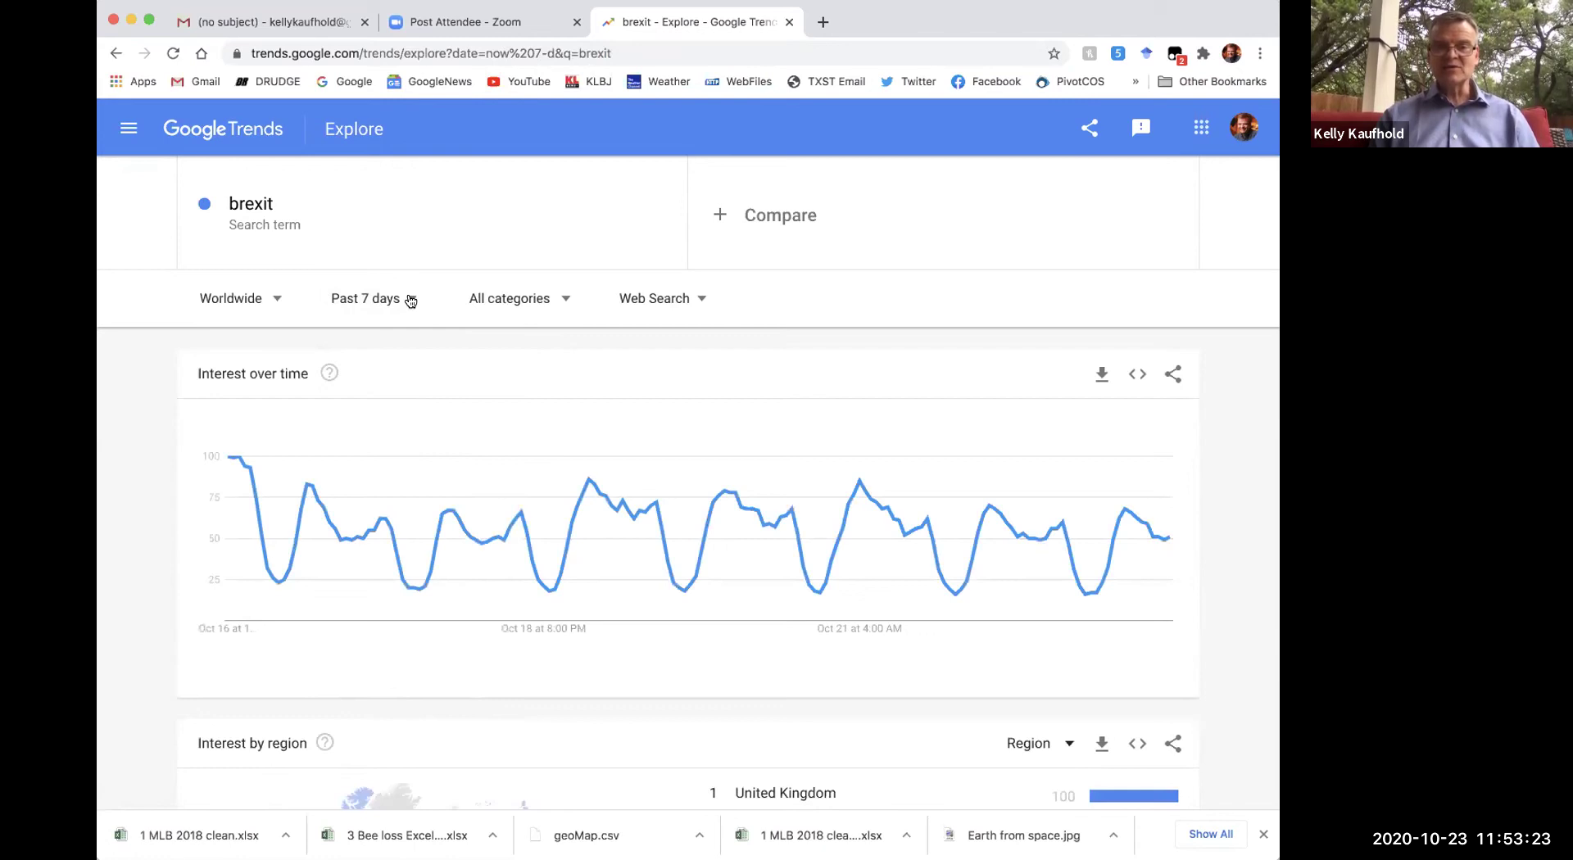
click(409, 300)
click(367, 473)
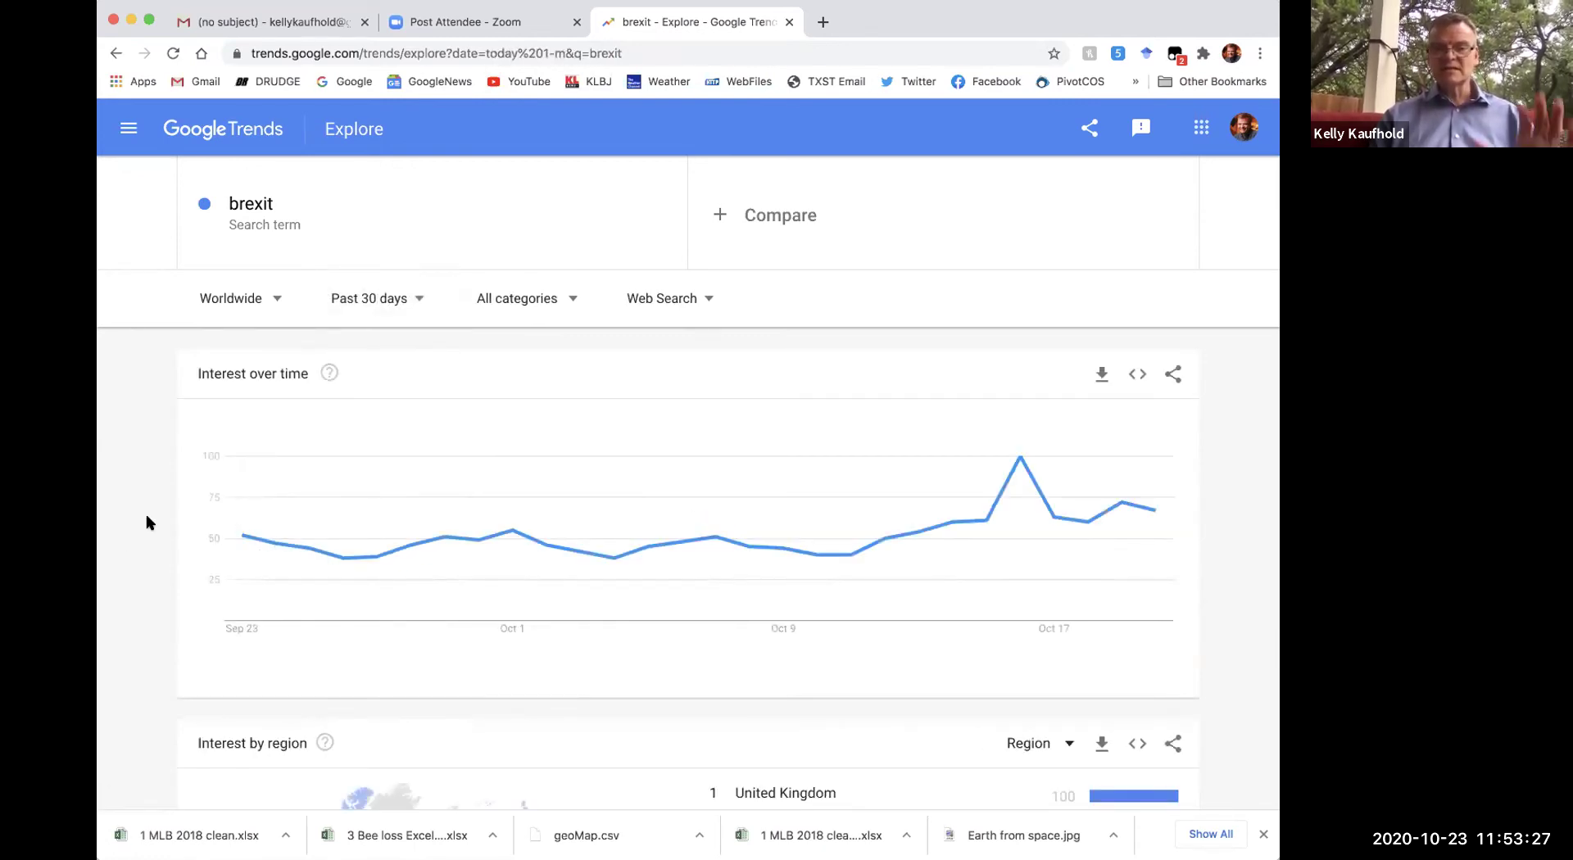
Examine the Interest by region ranking for brexit, paging forward to regions 31-35 and back to the first five
scroll(150, 523, down, 5)
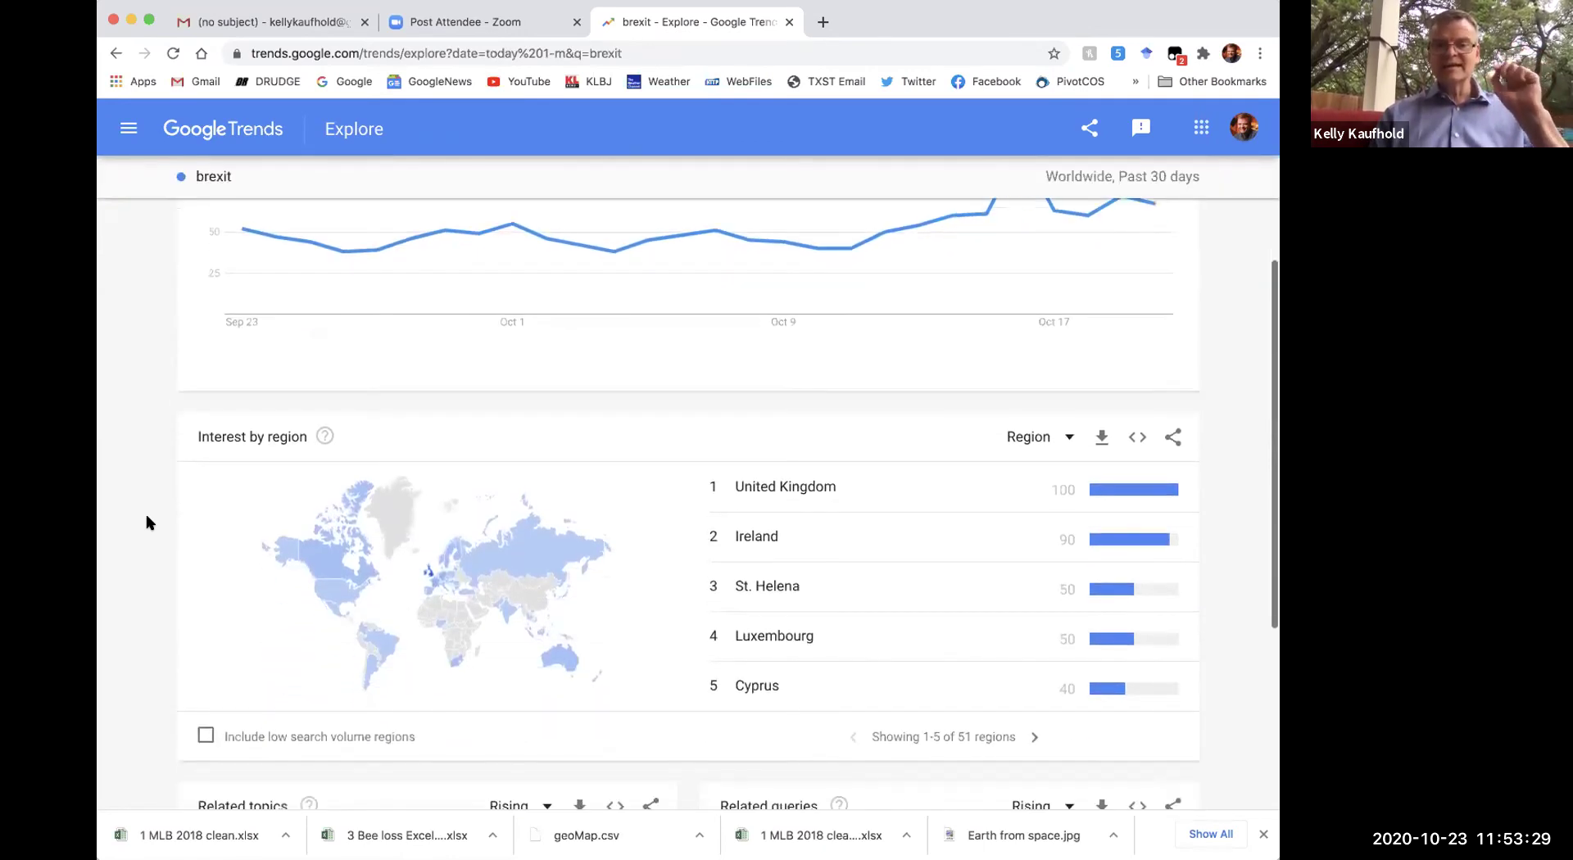
scroll(150, 523, down, 2)
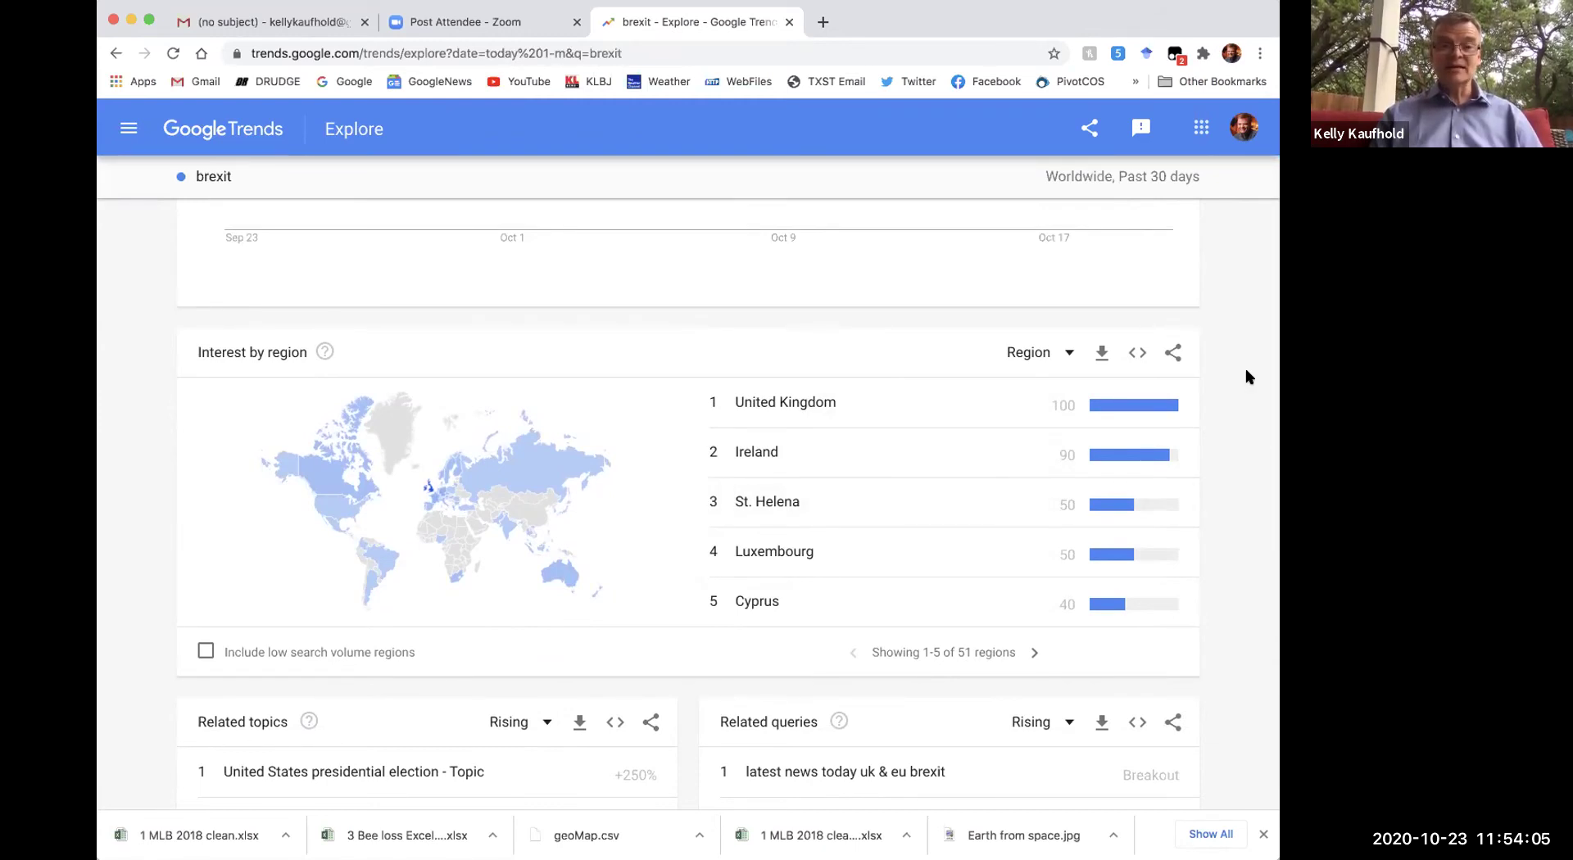
scroll(1240, 399, up, 2)
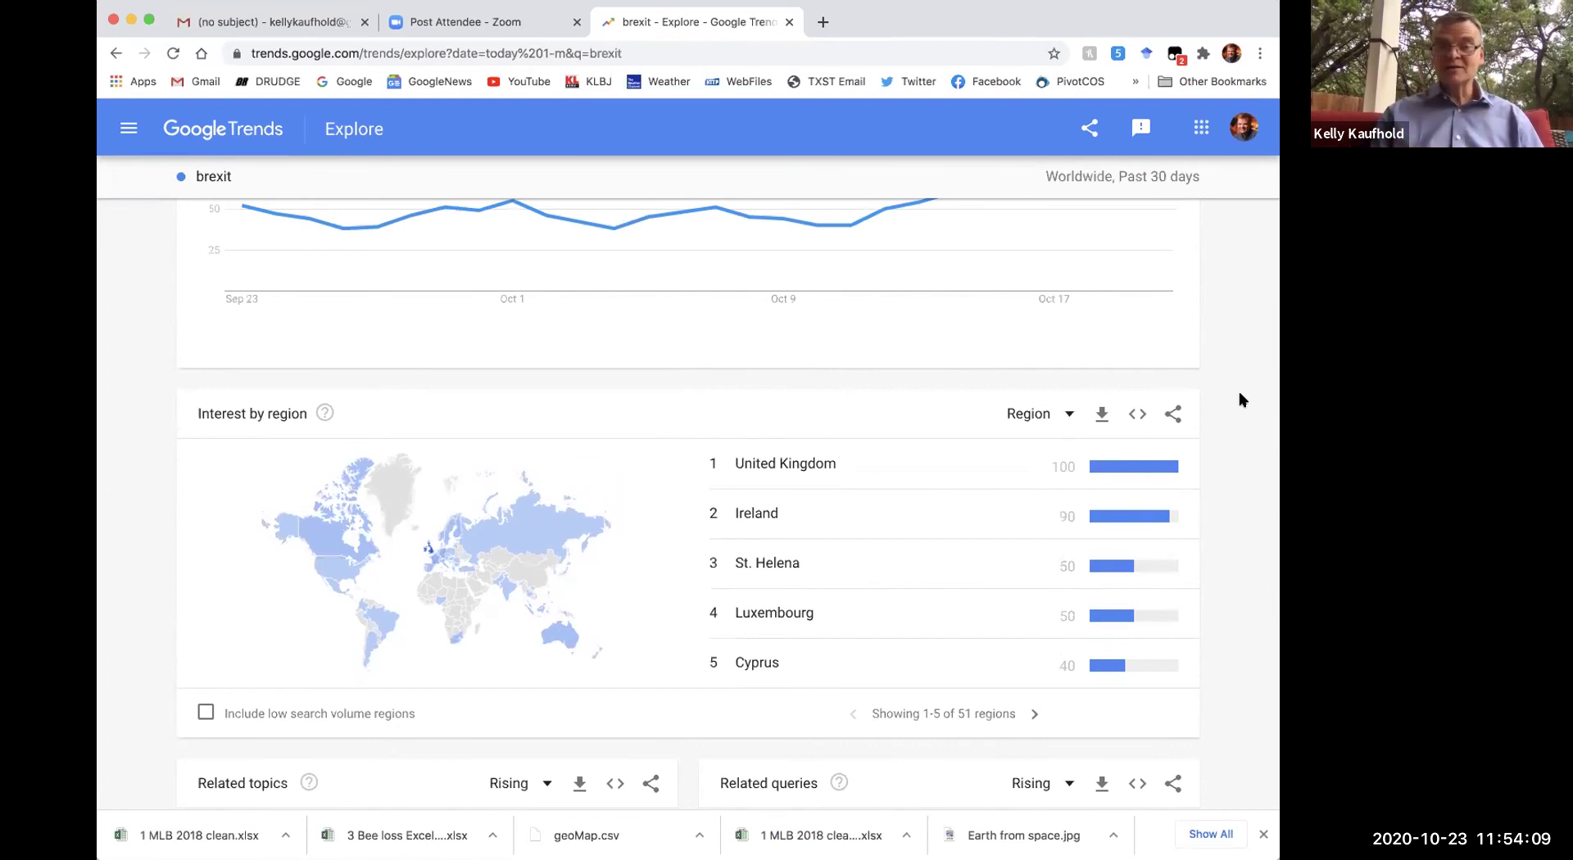
scroll(1239, 392, up, 1)
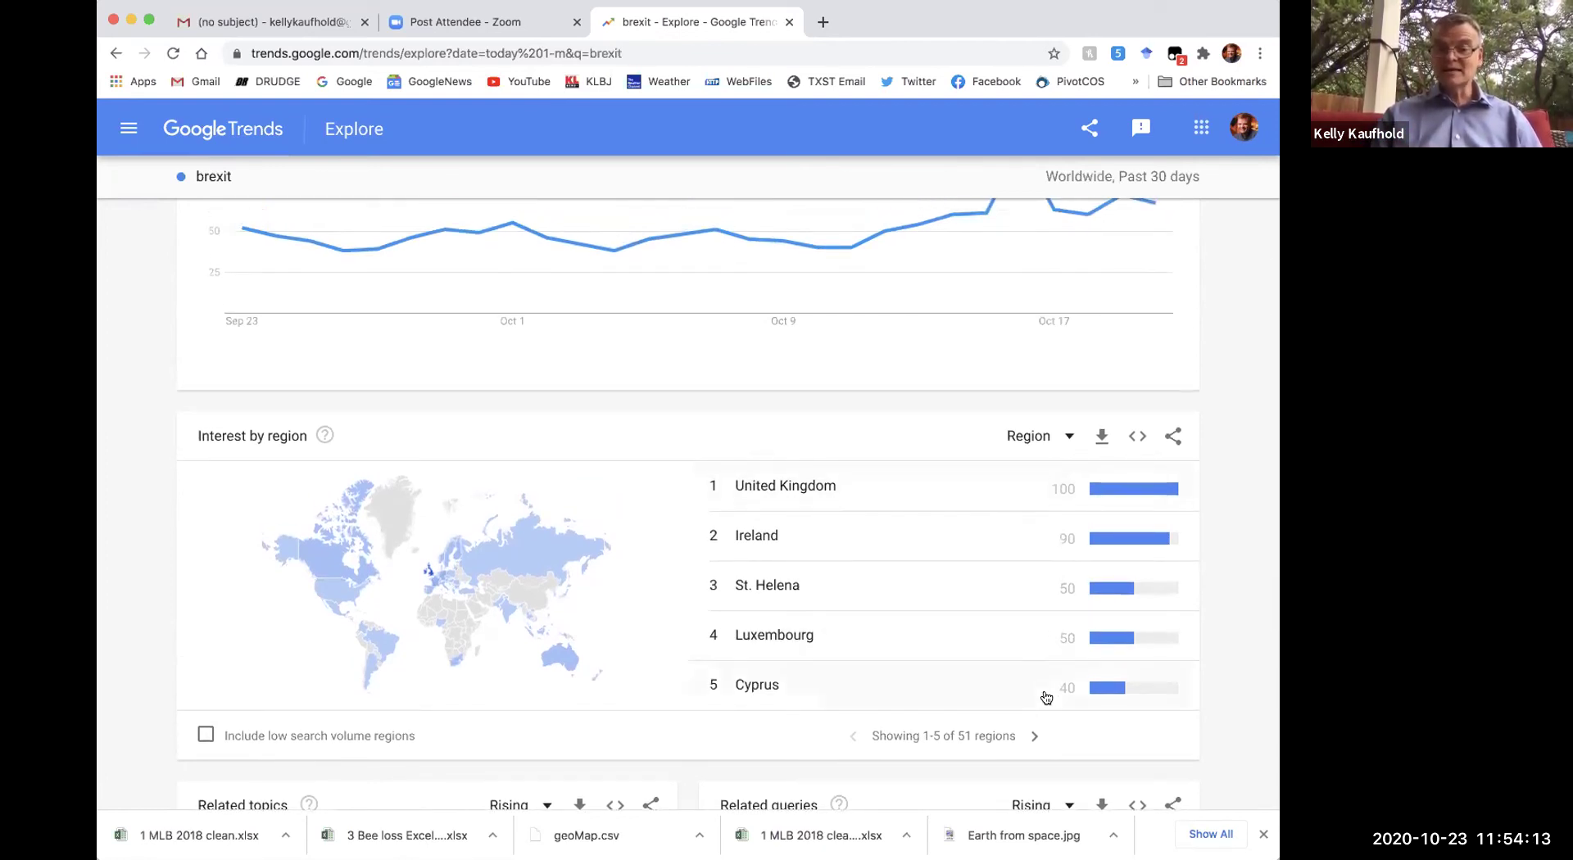
click(1034, 738)
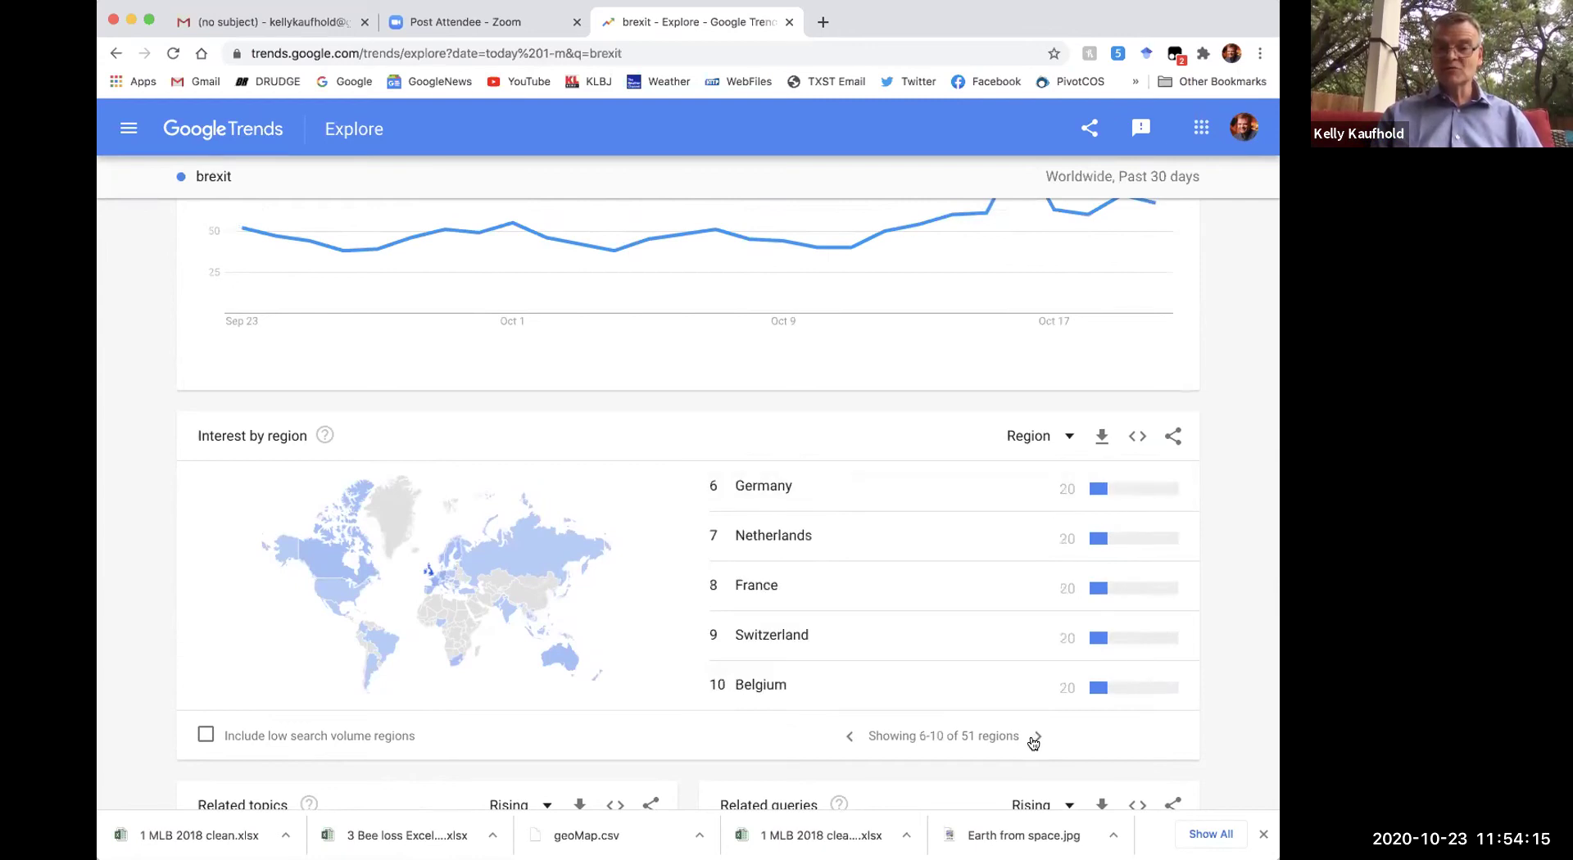
click(1035, 740)
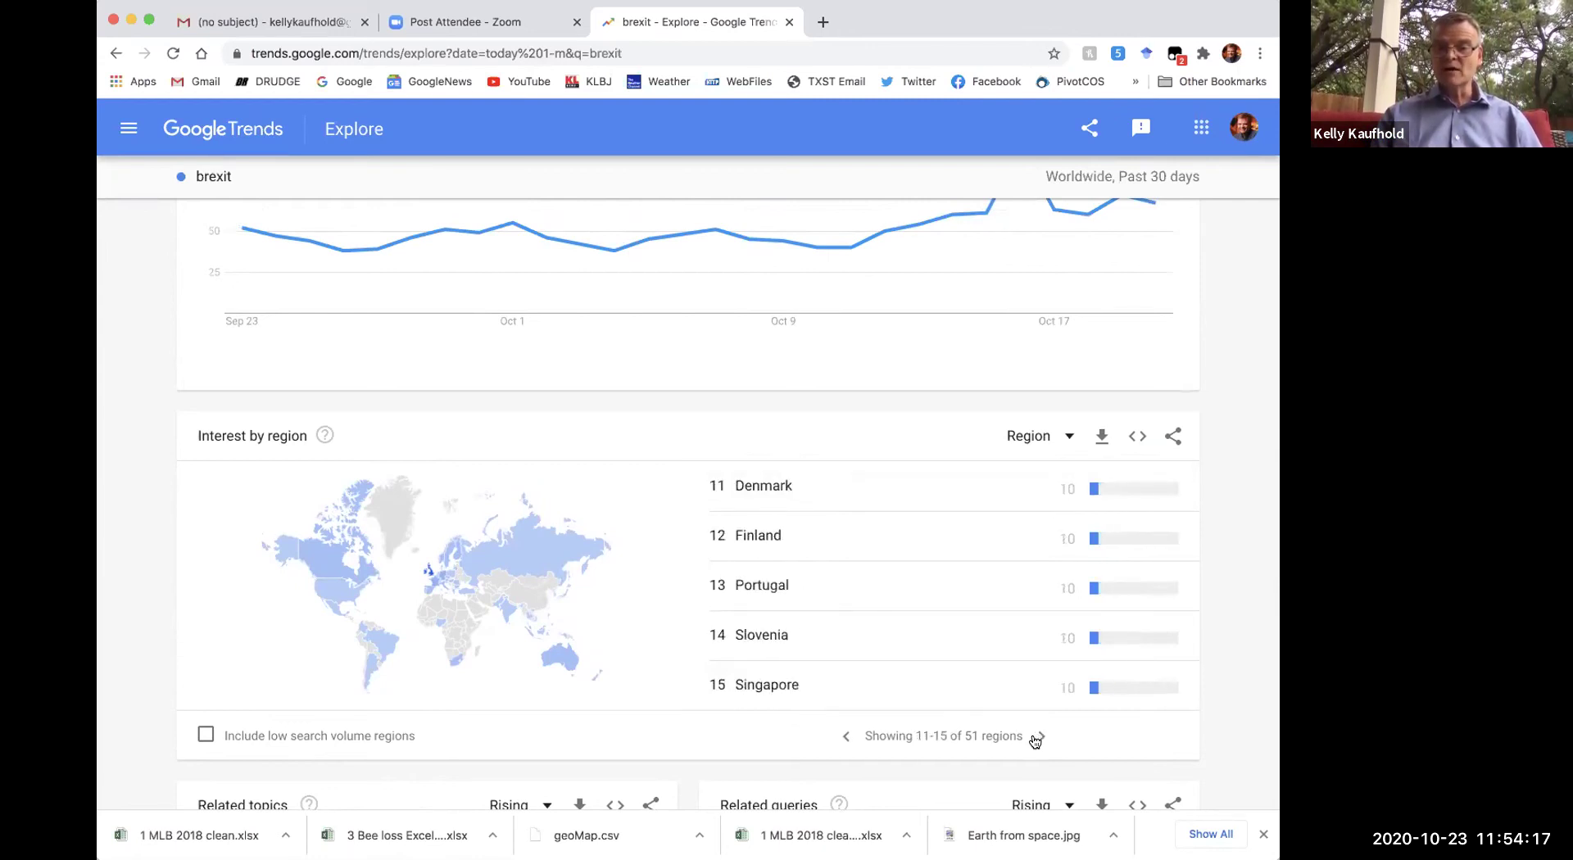
click(1036, 740)
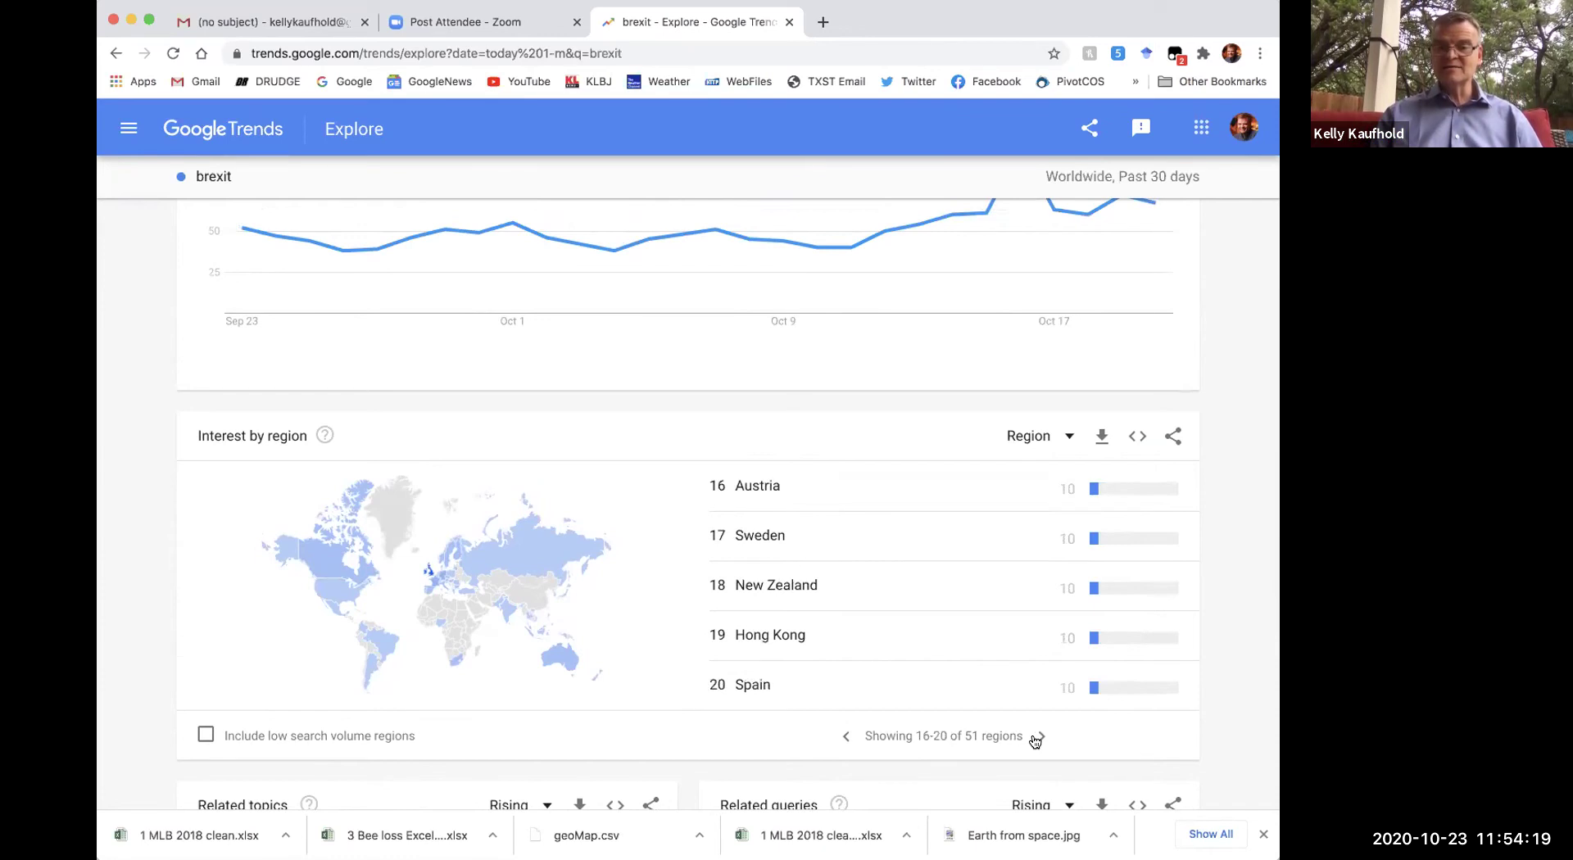
click(1038, 740)
click(1038, 740)
click(1038, 740)
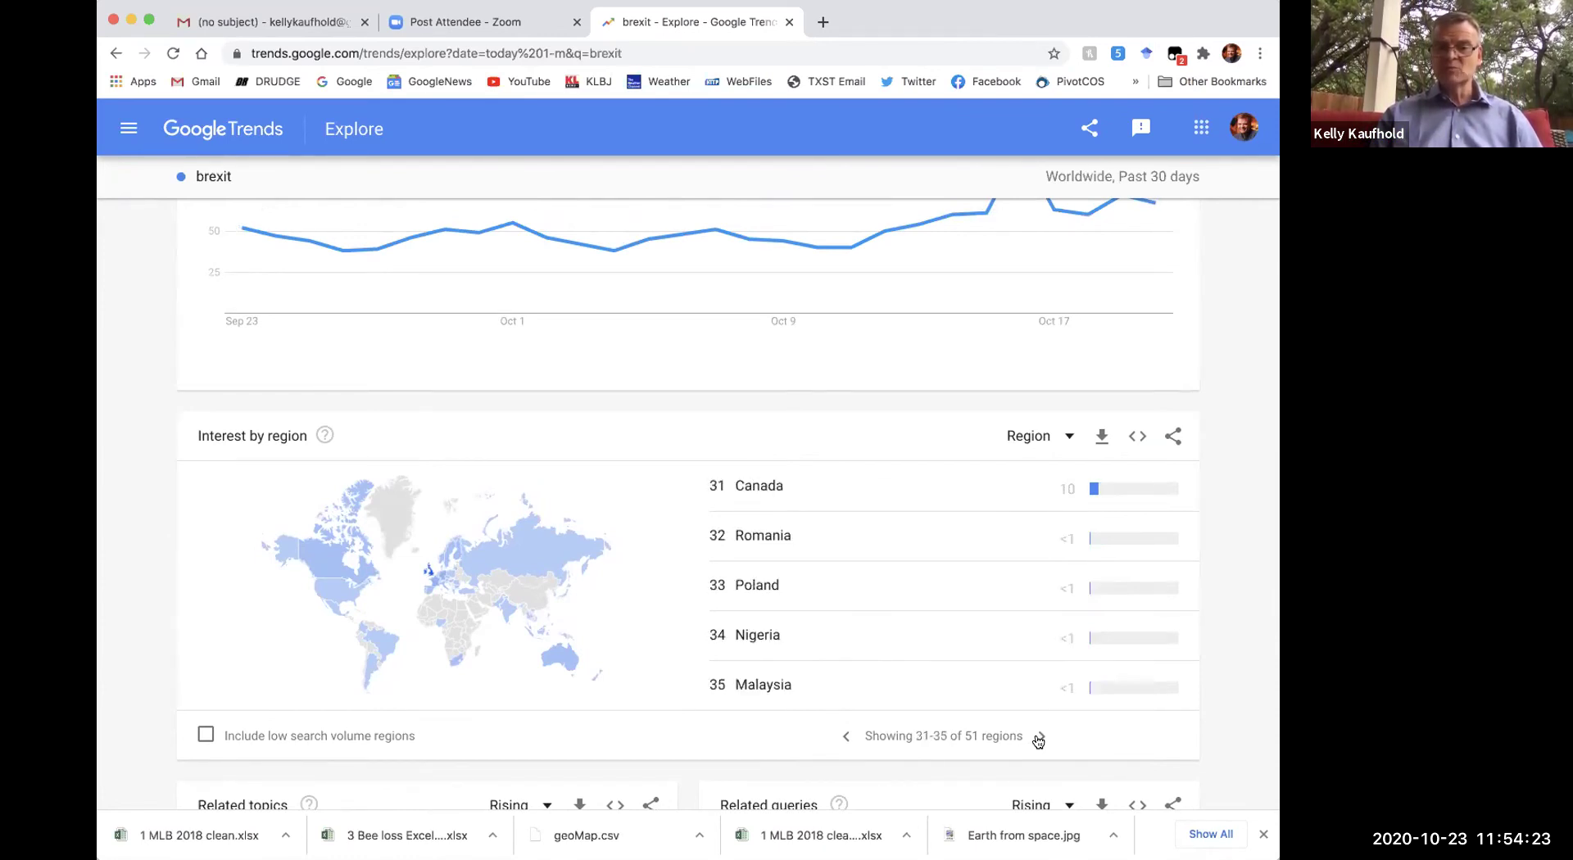
click(846, 737)
click(846, 737)
click(845, 737)
click(846, 738)
click(846, 737)
click(846, 737)
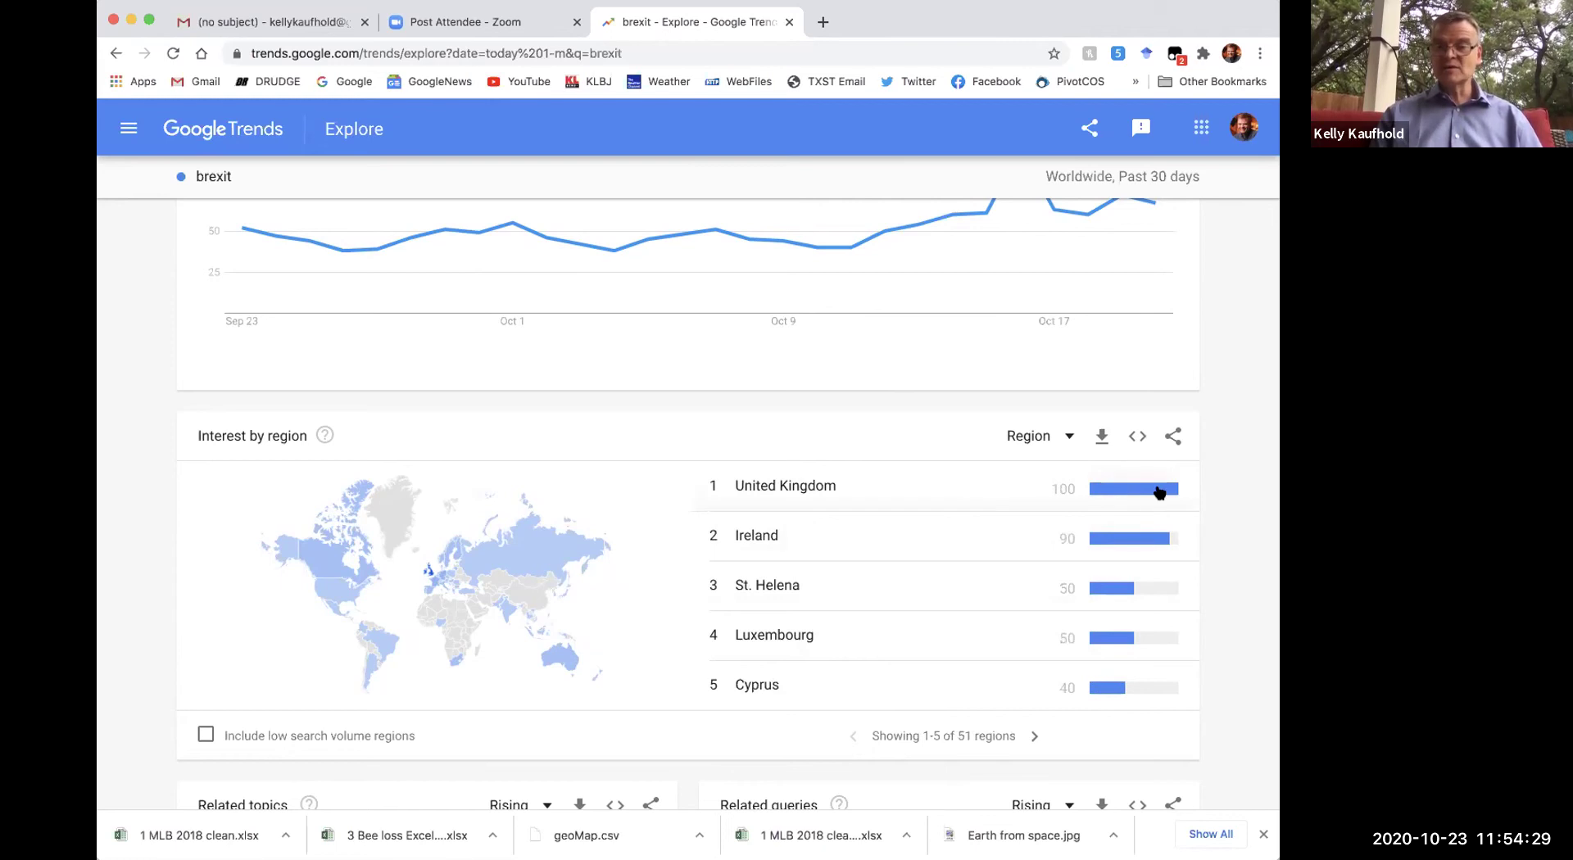
View the available category filters for the brexit search and close the list without choosing one
scroll(1218, 457, up, 5)
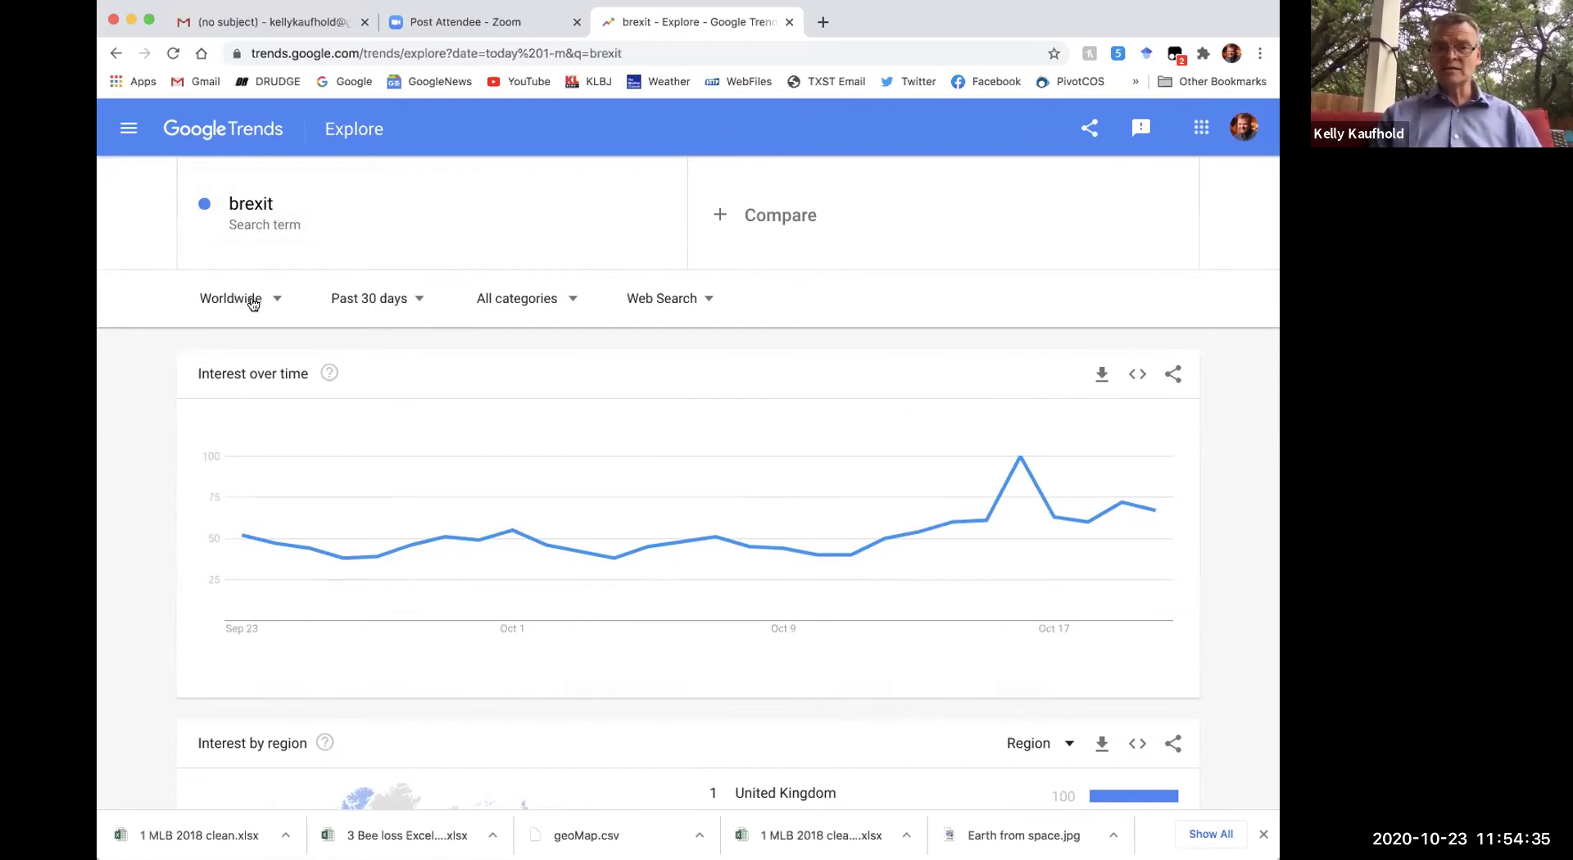
click(569, 295)
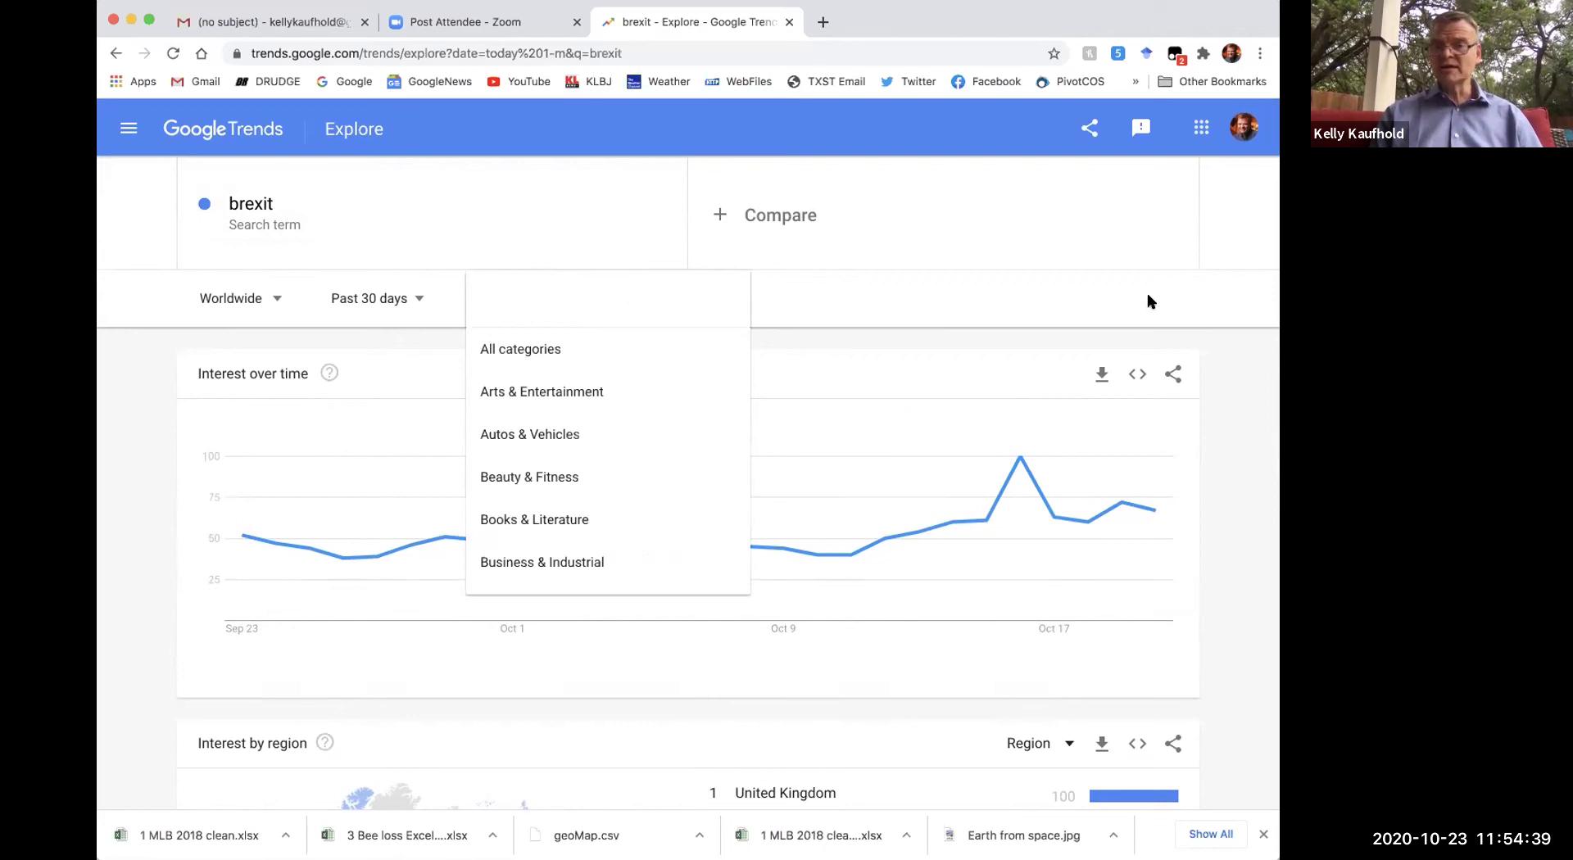
click(1238, 302)
View the sharing options for the Interest by region chart and cancel without sharing
scroll(1237, 353, down, 3)
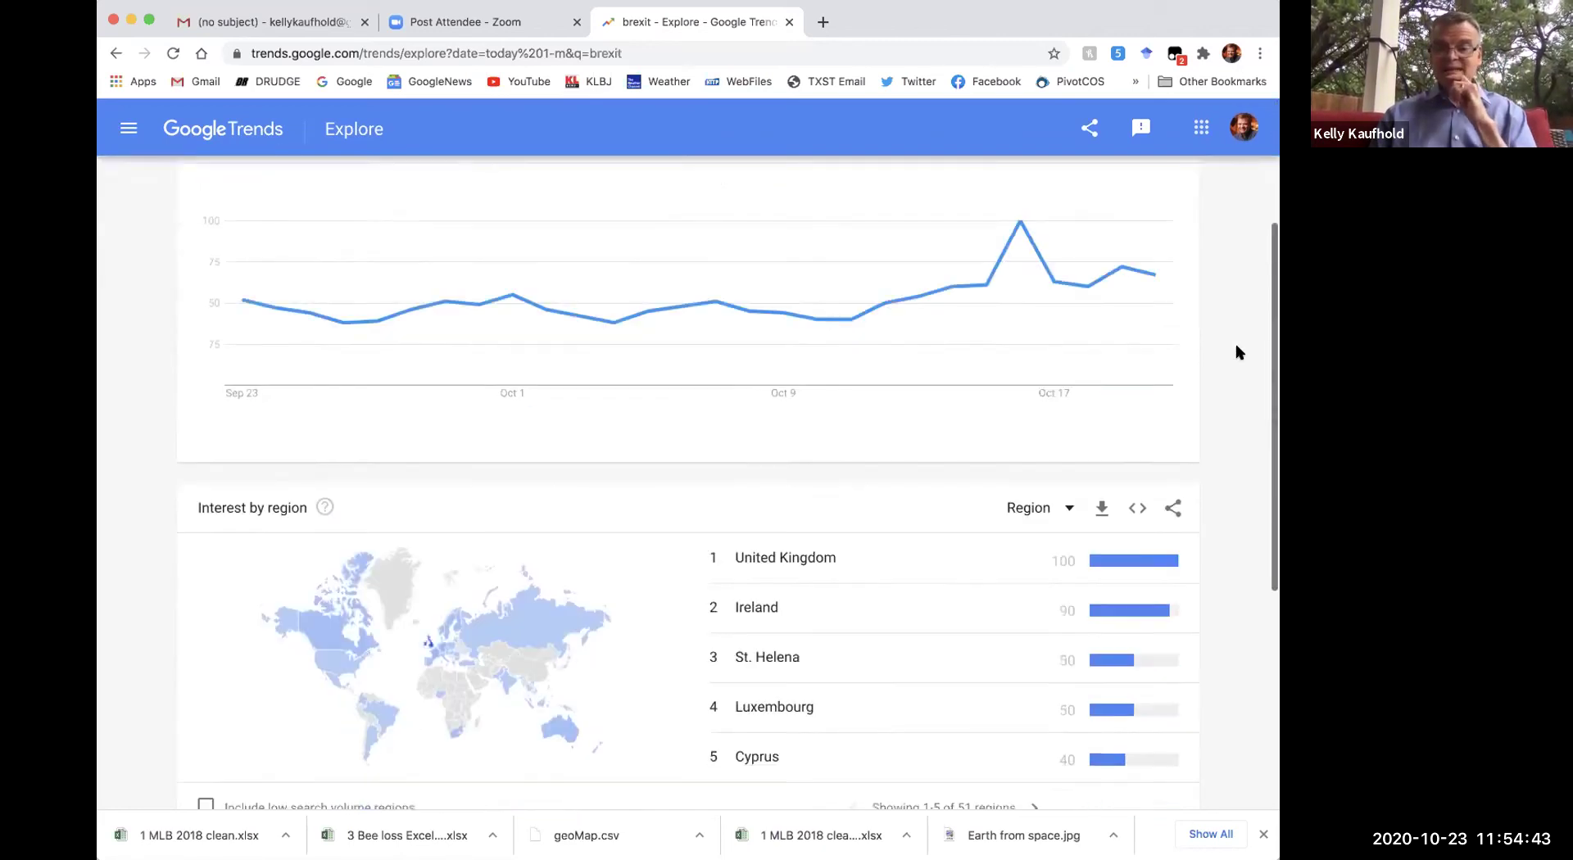
scroll(1237, 352, down, 1)
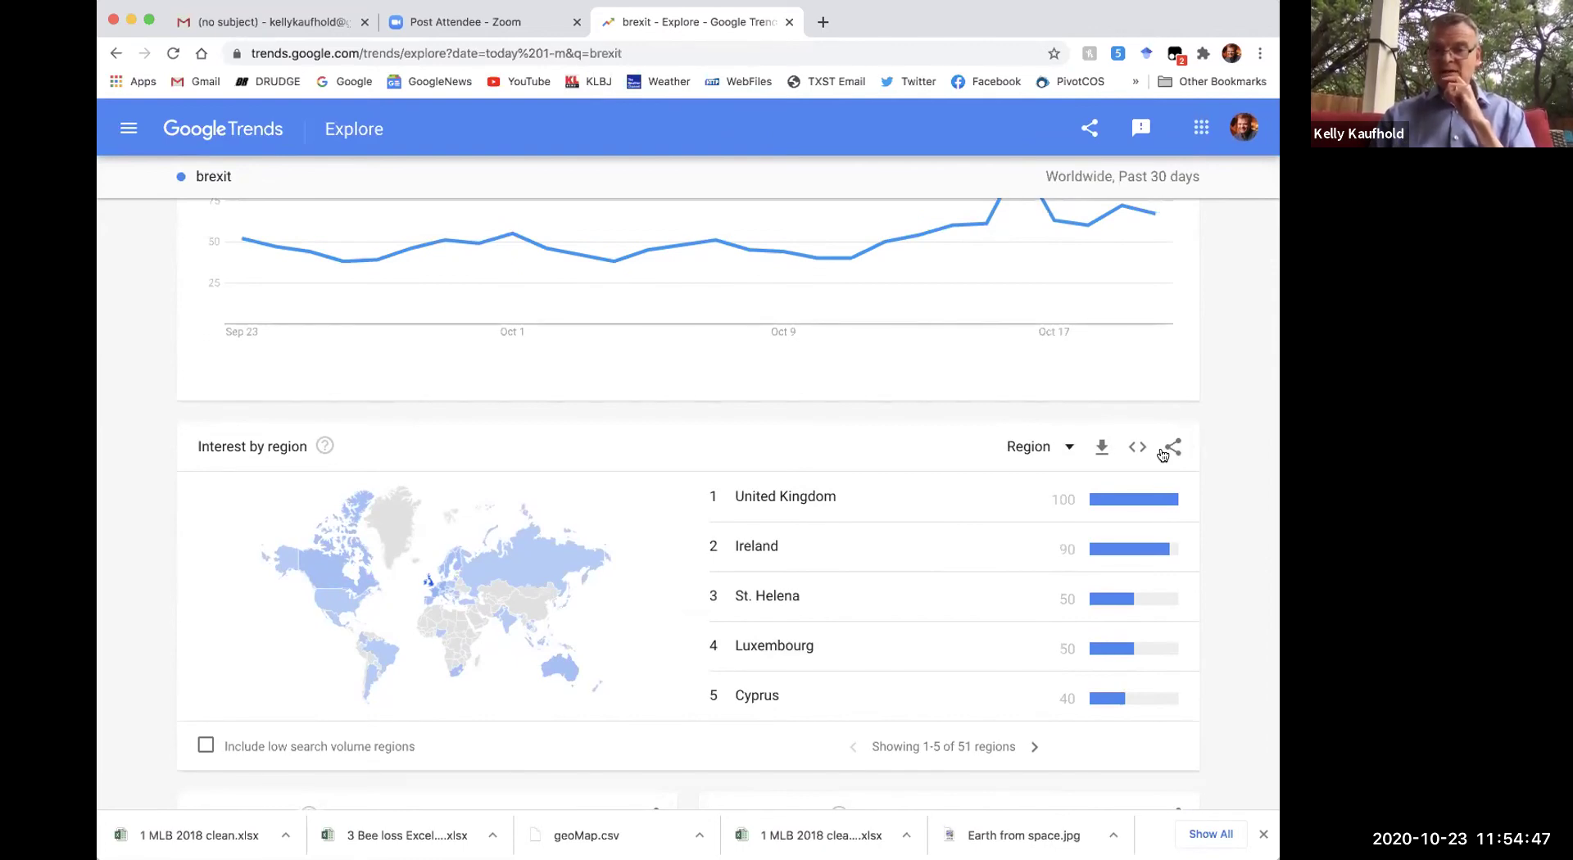
click(1178, 446)
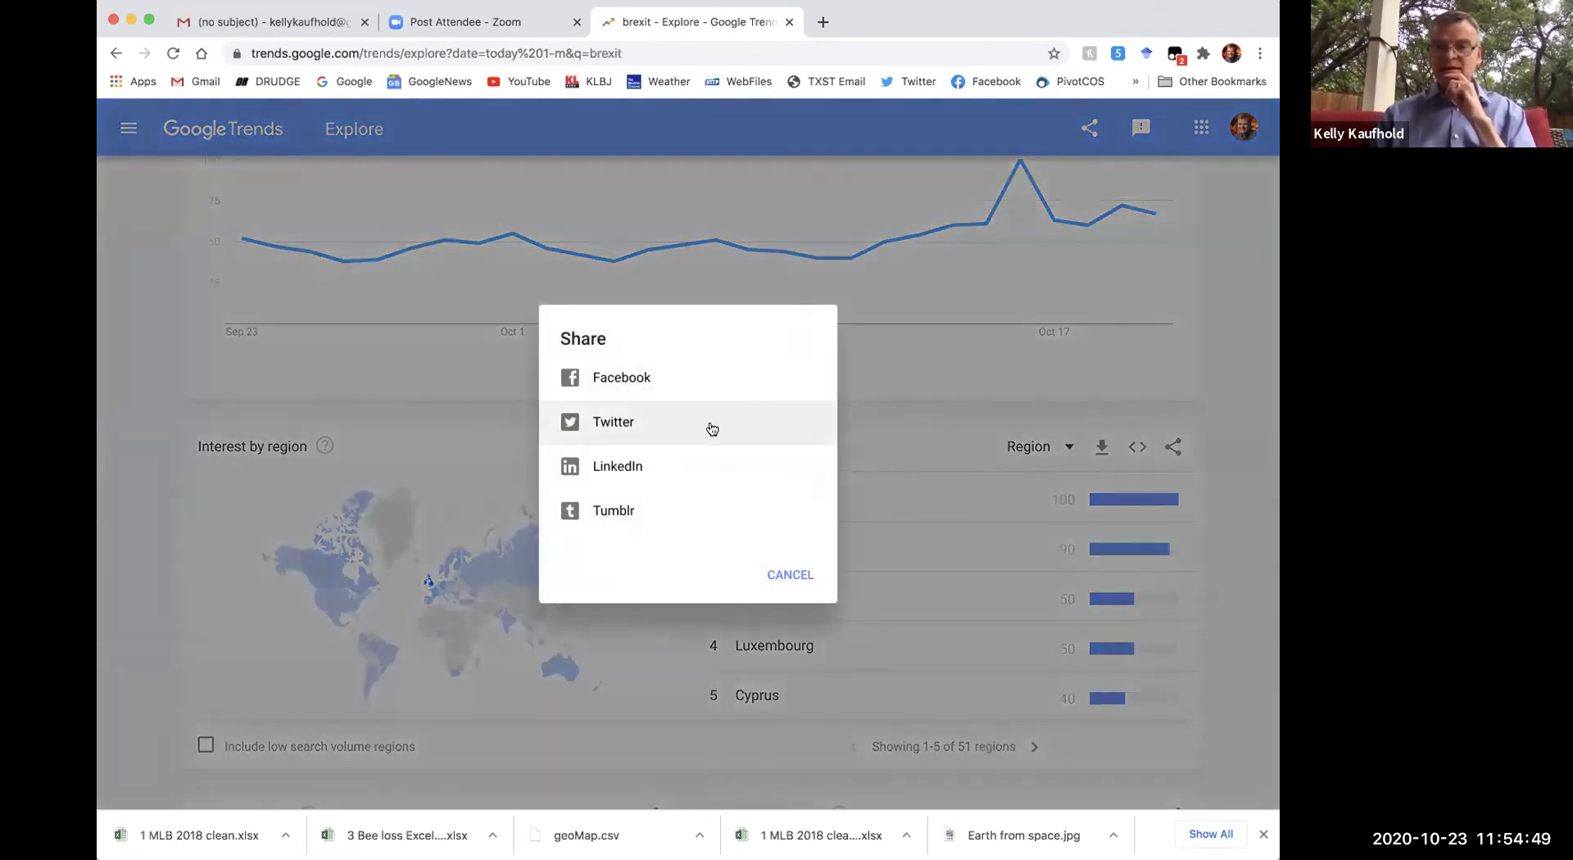
click(788, 576)
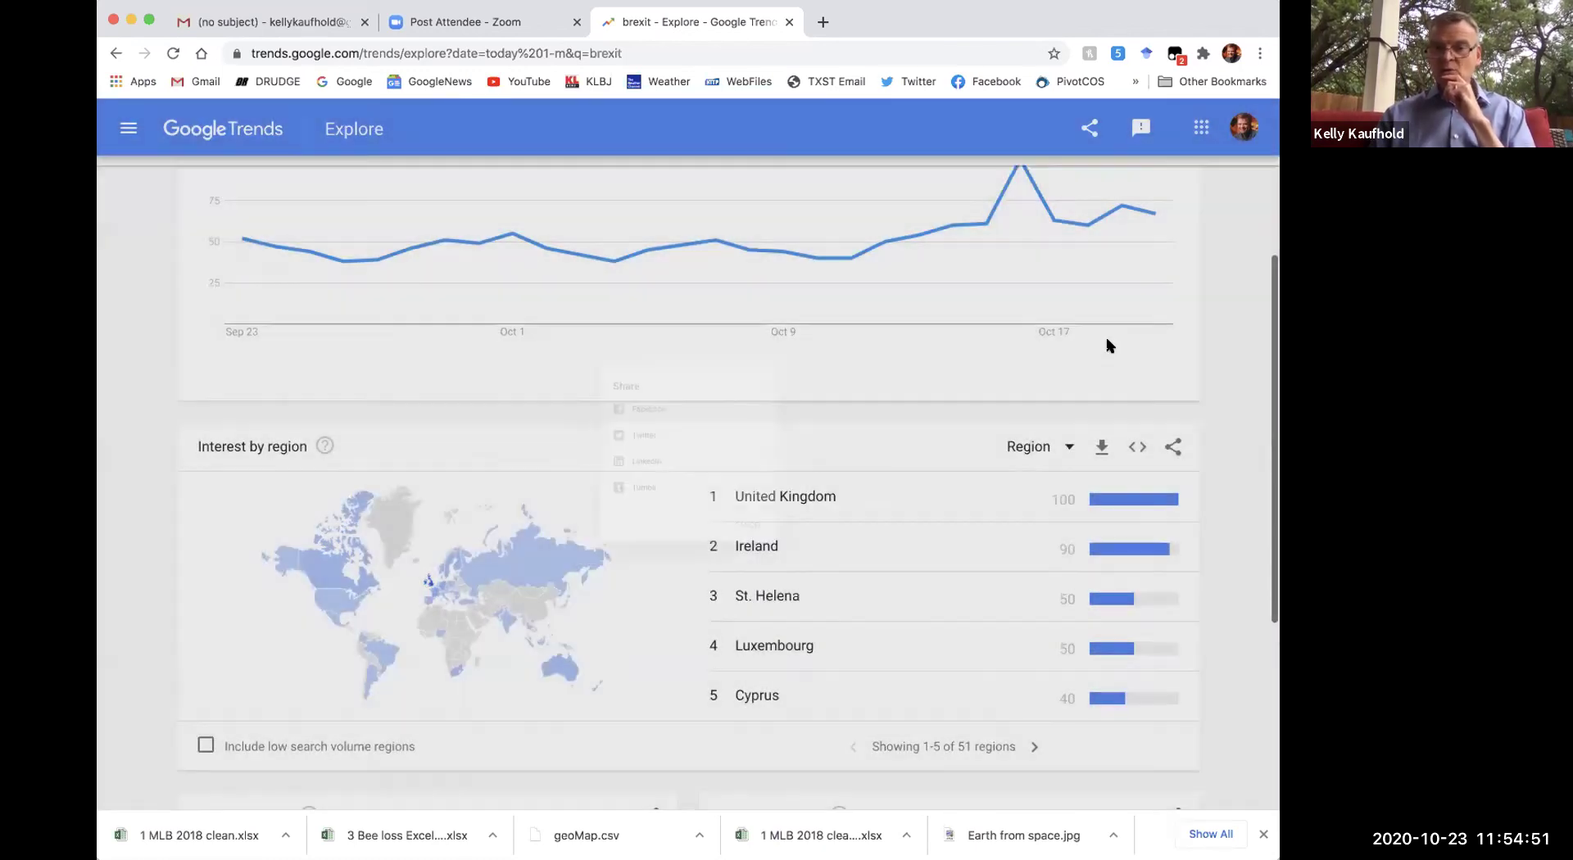
View the embed code for the Interest by region chart, close it, and download the chart's data as a CSV file
click(1136, 447)
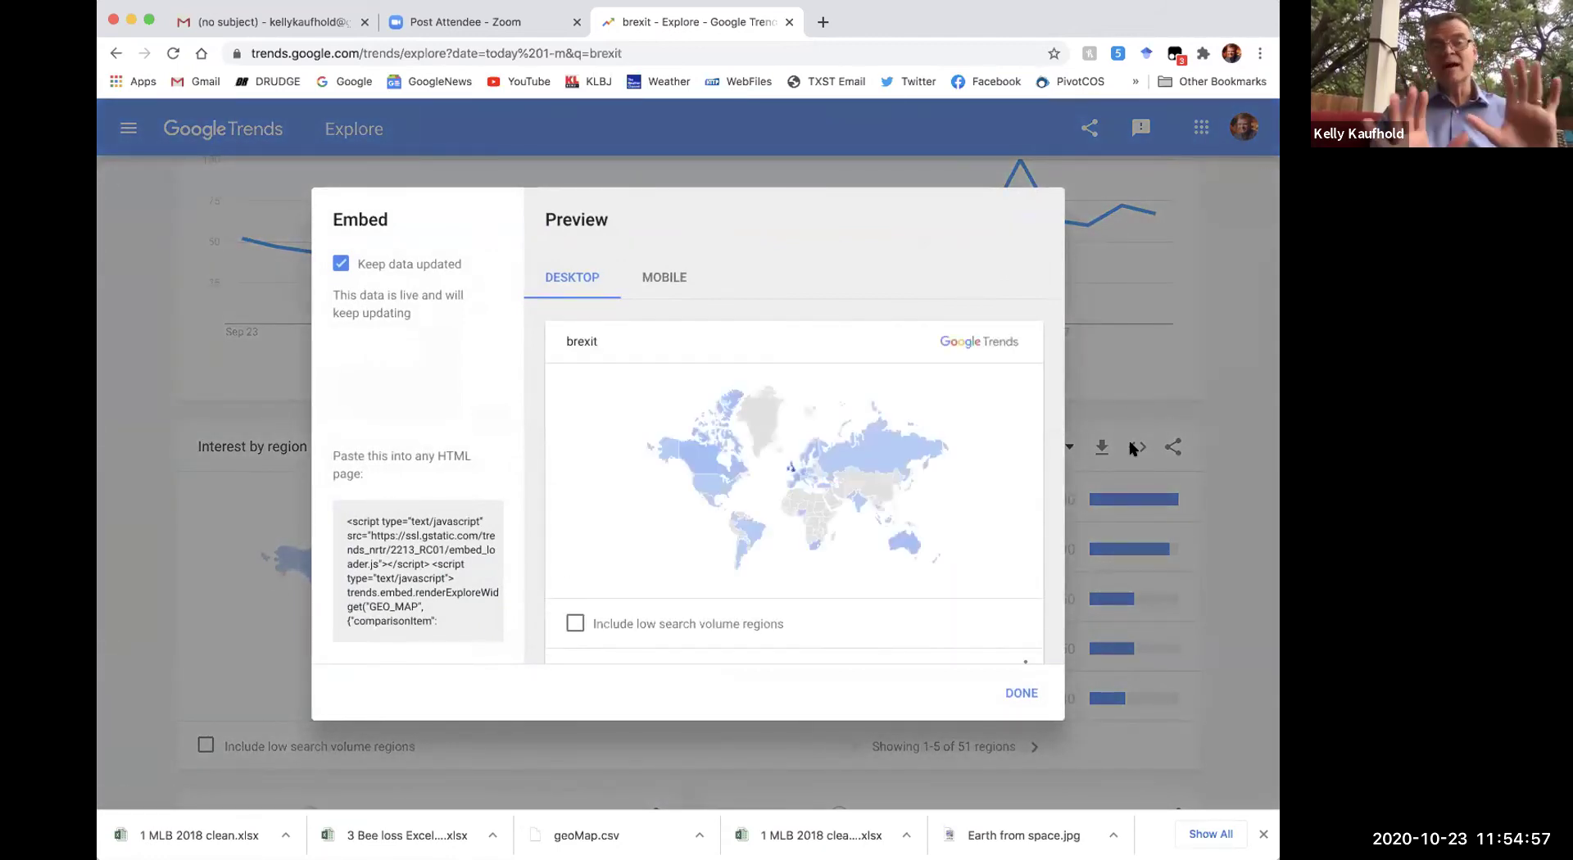
click(1074, 584)
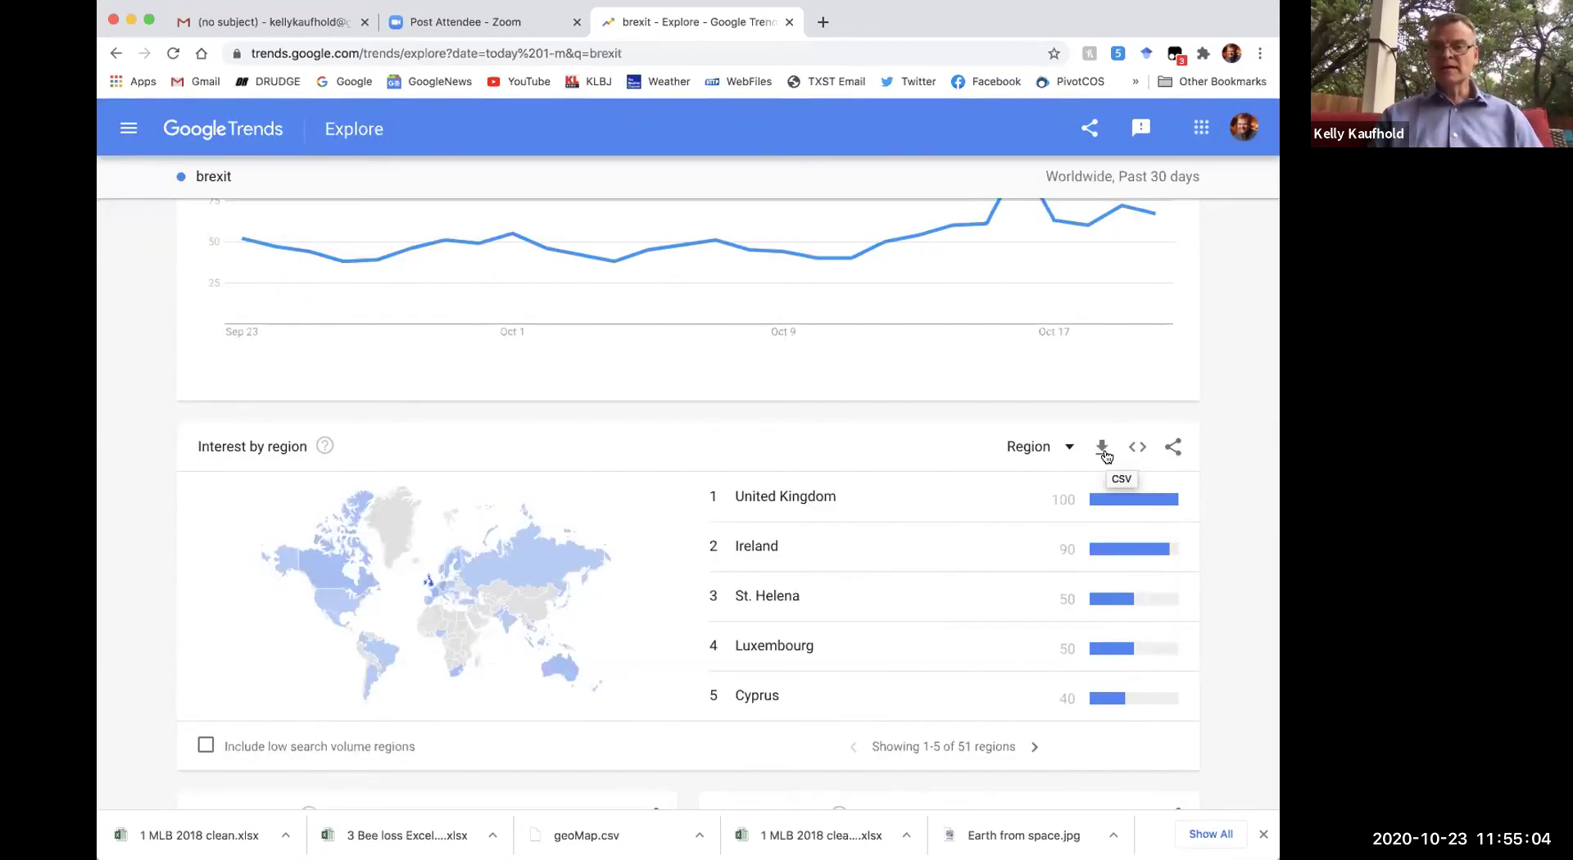
click(1101, 447)
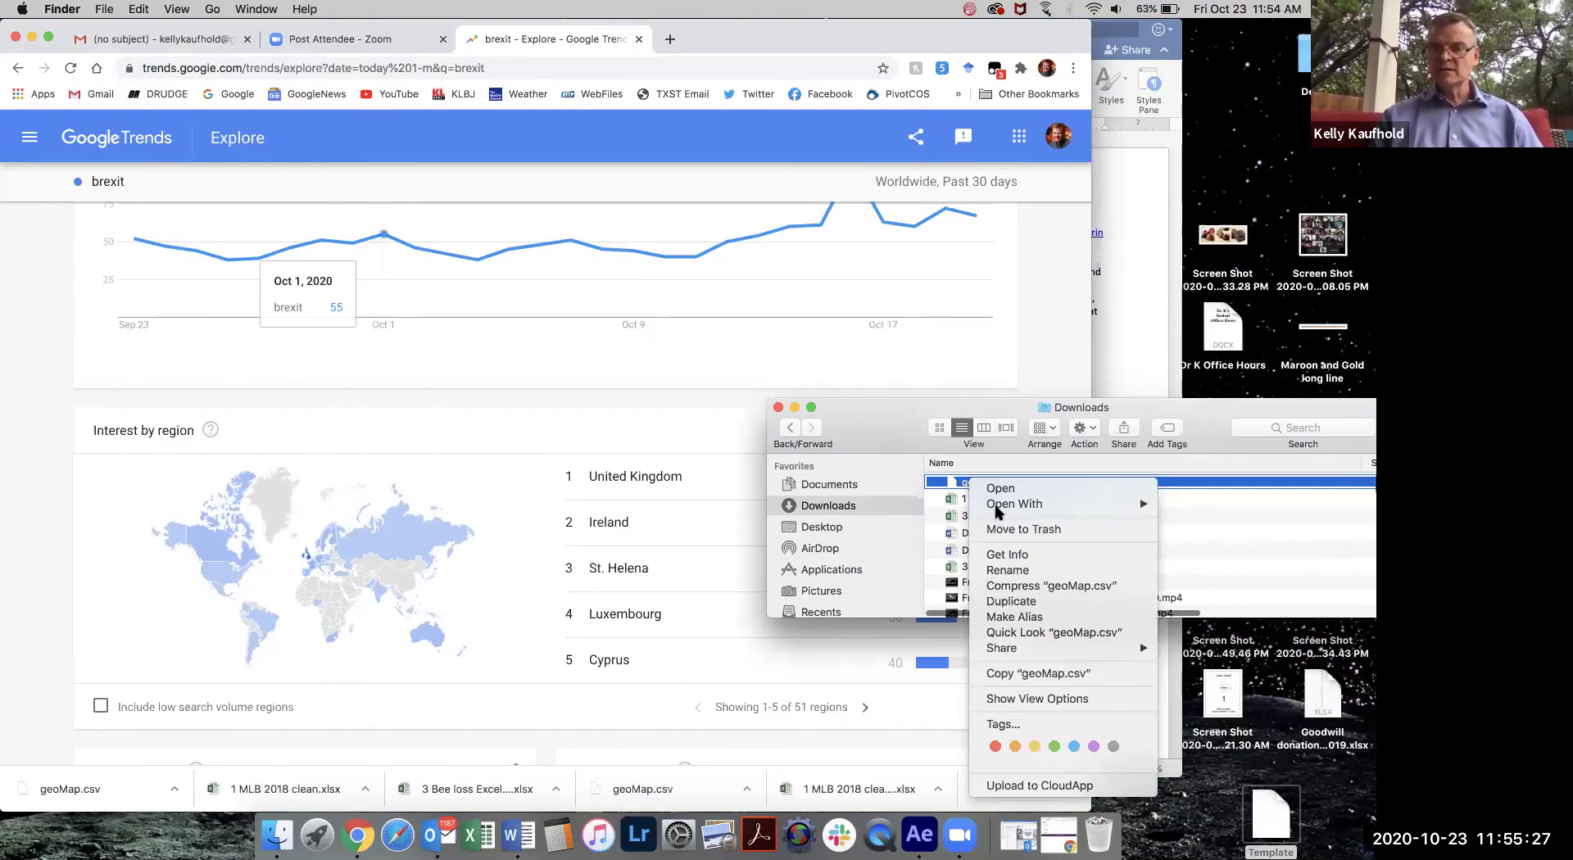
Open the downloaded geoMap.csv in TextEdit, look through its country values in an enlarged window, and close it
mouse_move(1004, 505)
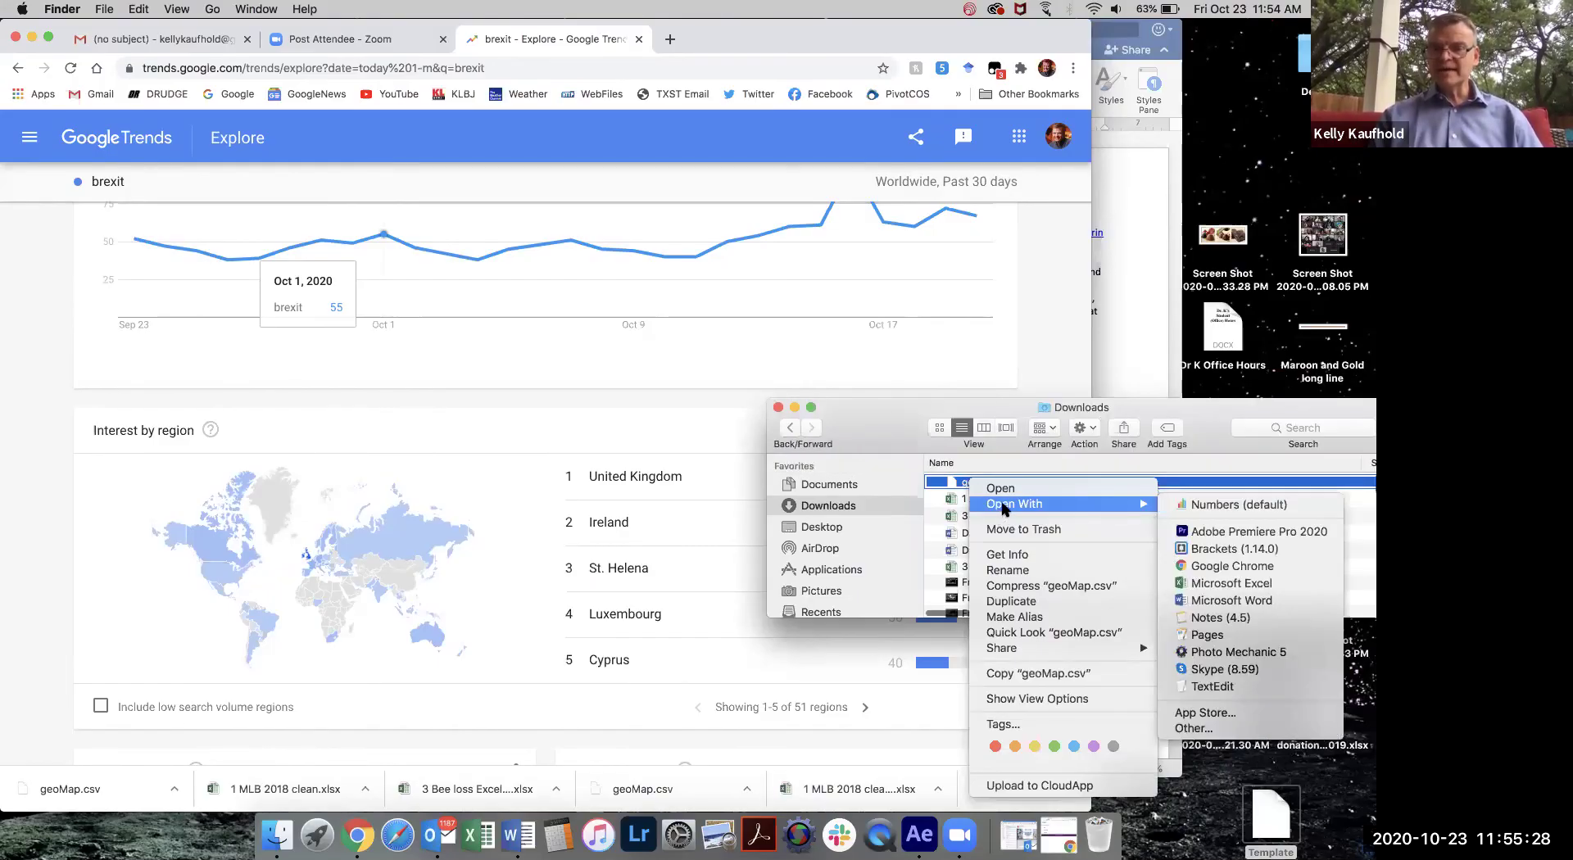
click(1218, 694)
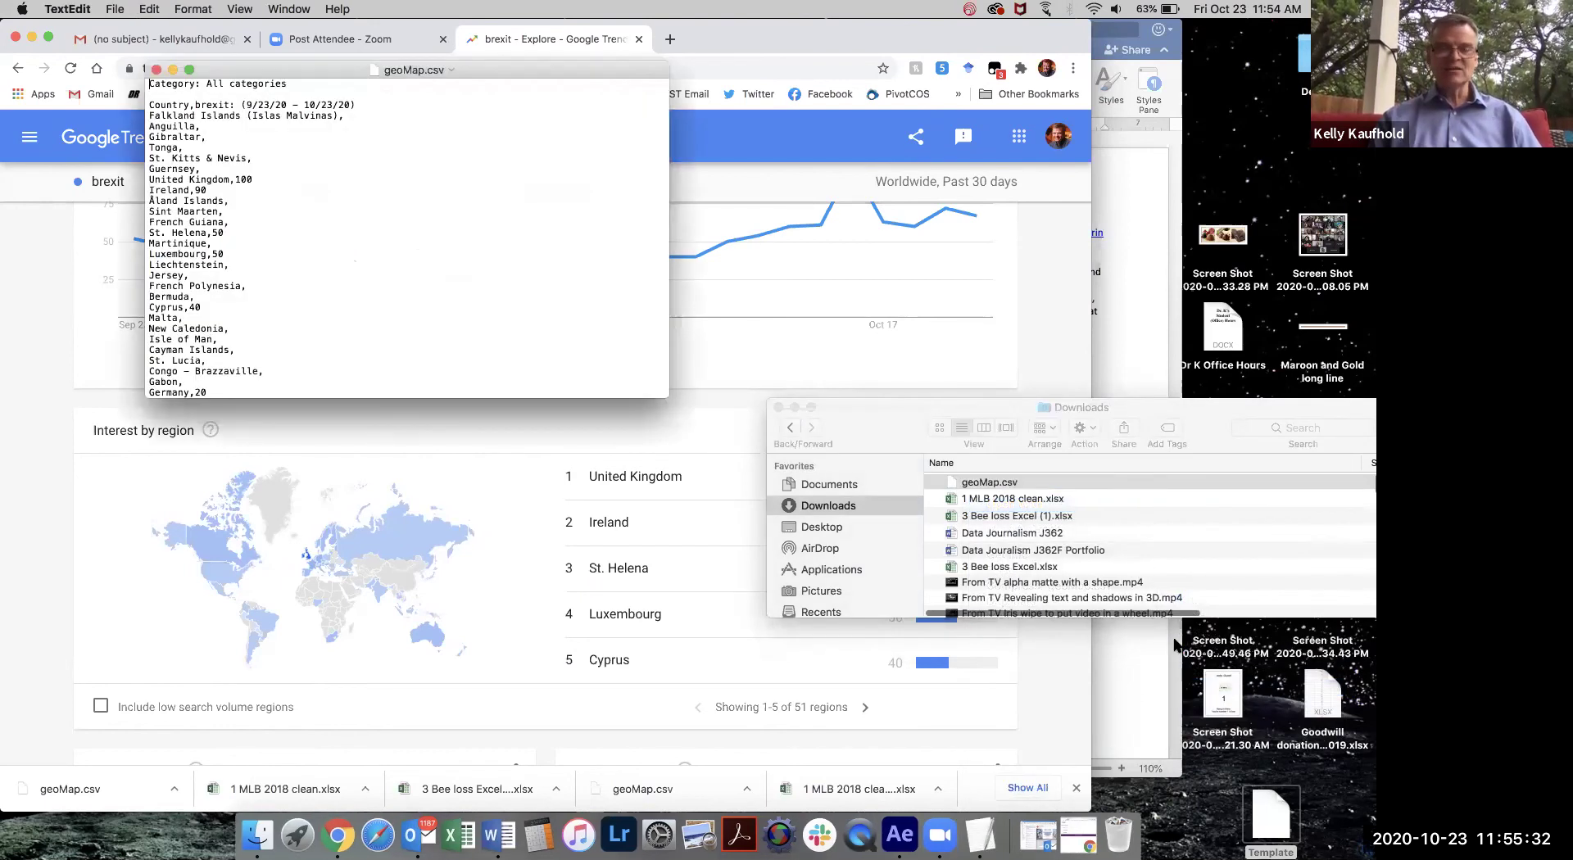
drag(667, 397, 779, 699)
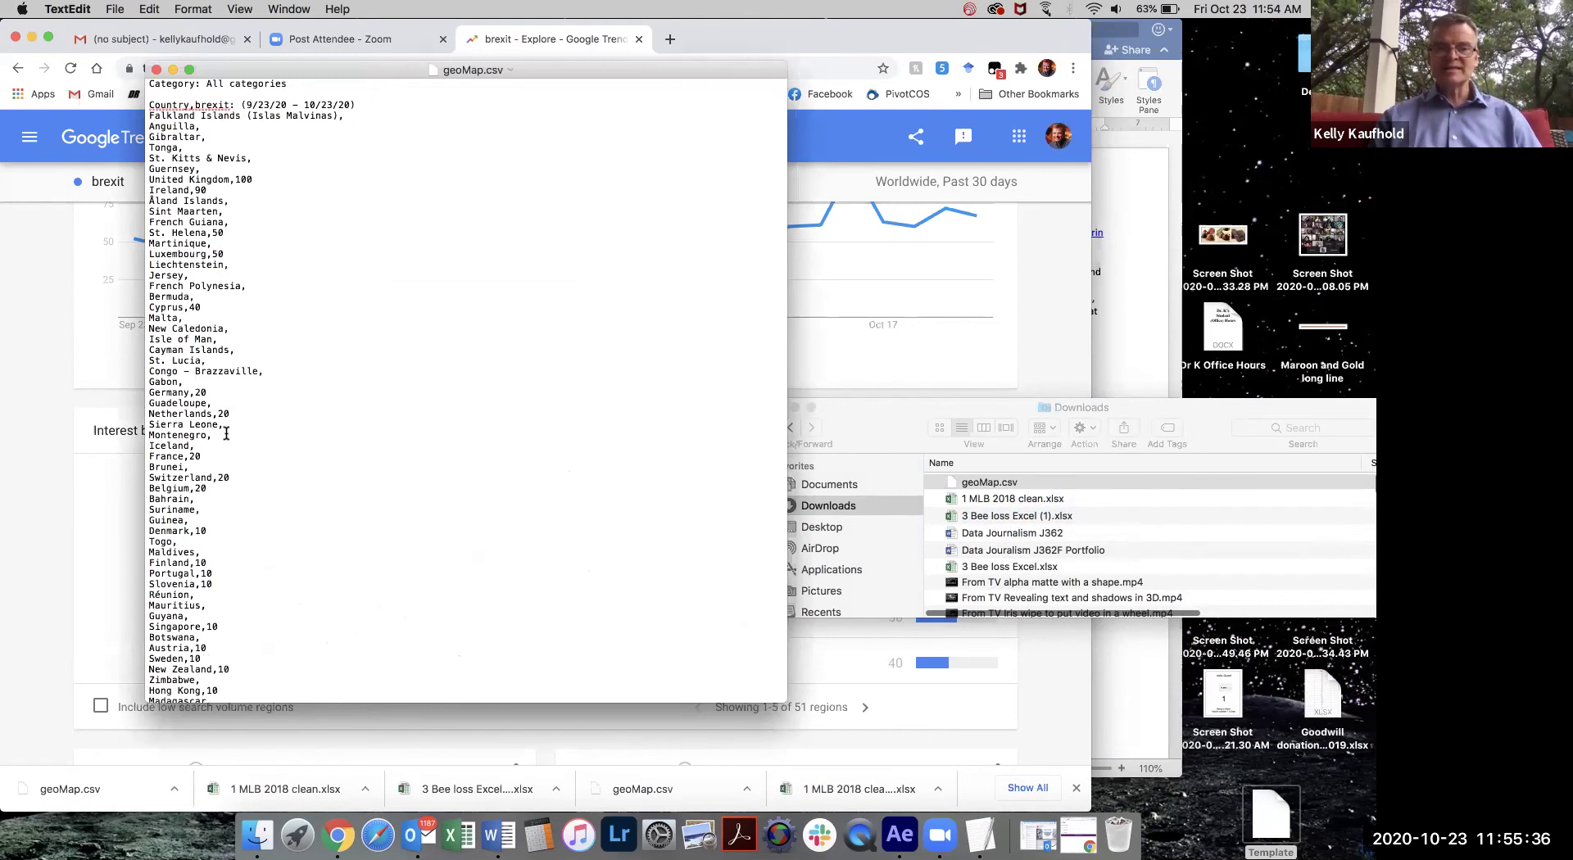
scroll(229, 434, down, 15)
scroll(226, 433, down, 5)
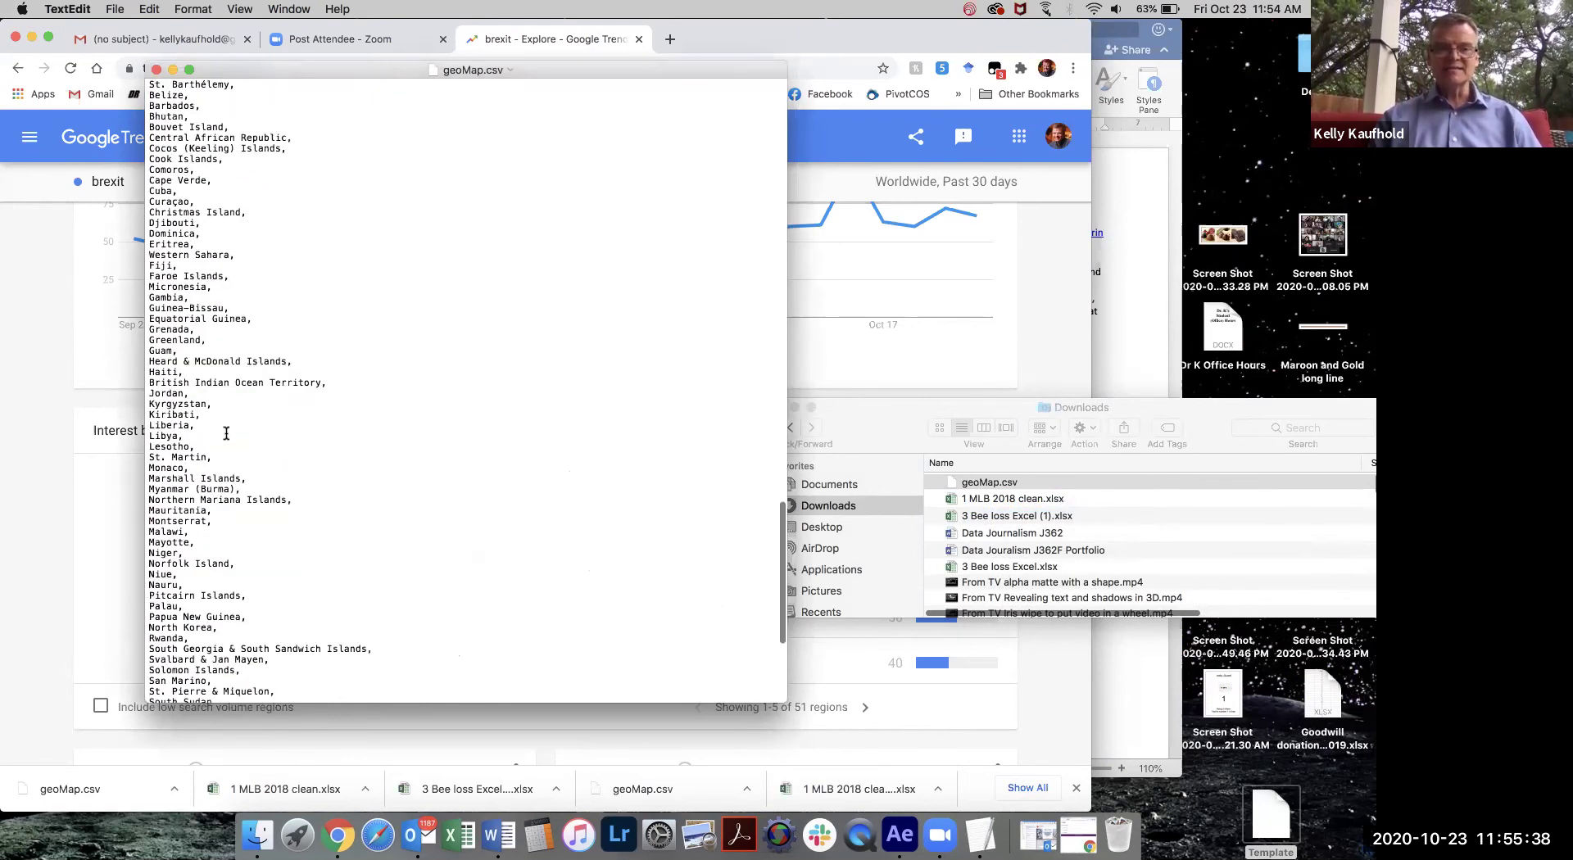
scroll(227, 433, up, 20)
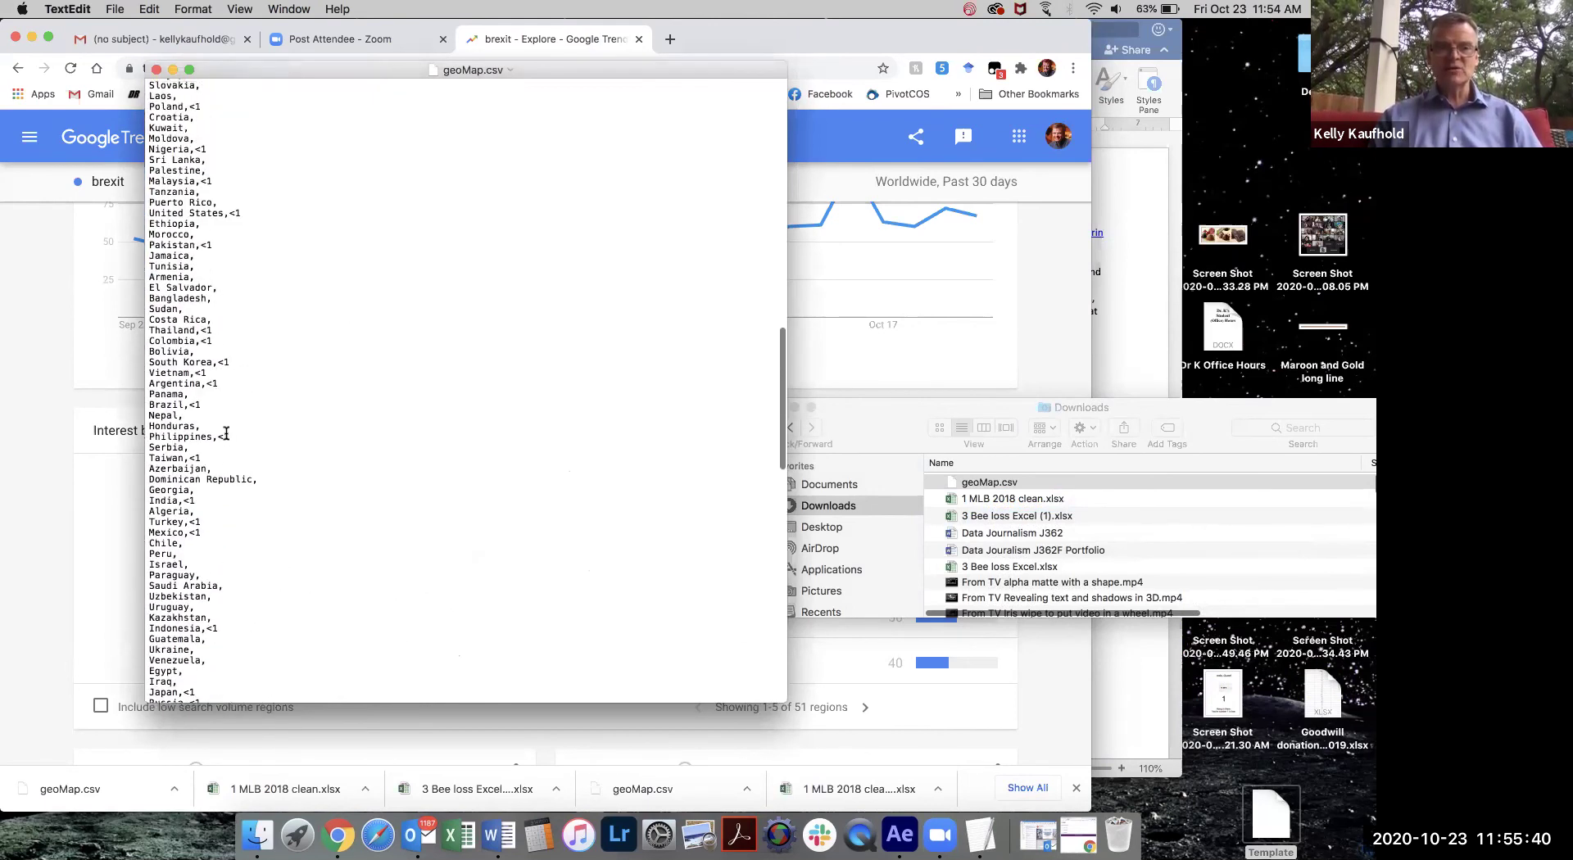
scroll(226, 434, down, 8)
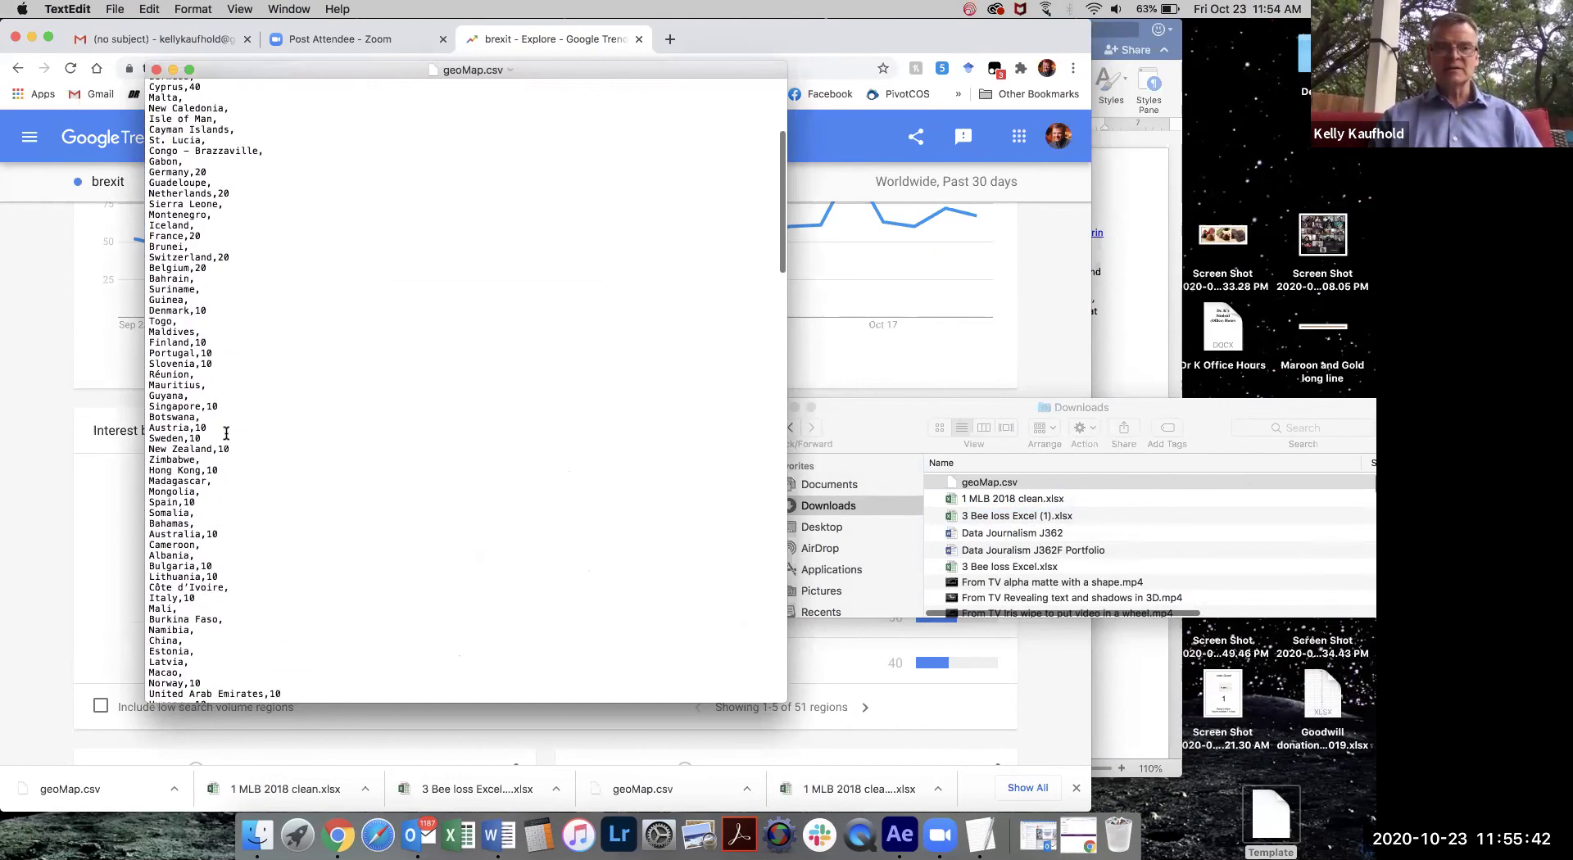
scroll(226, 434, down, 4)
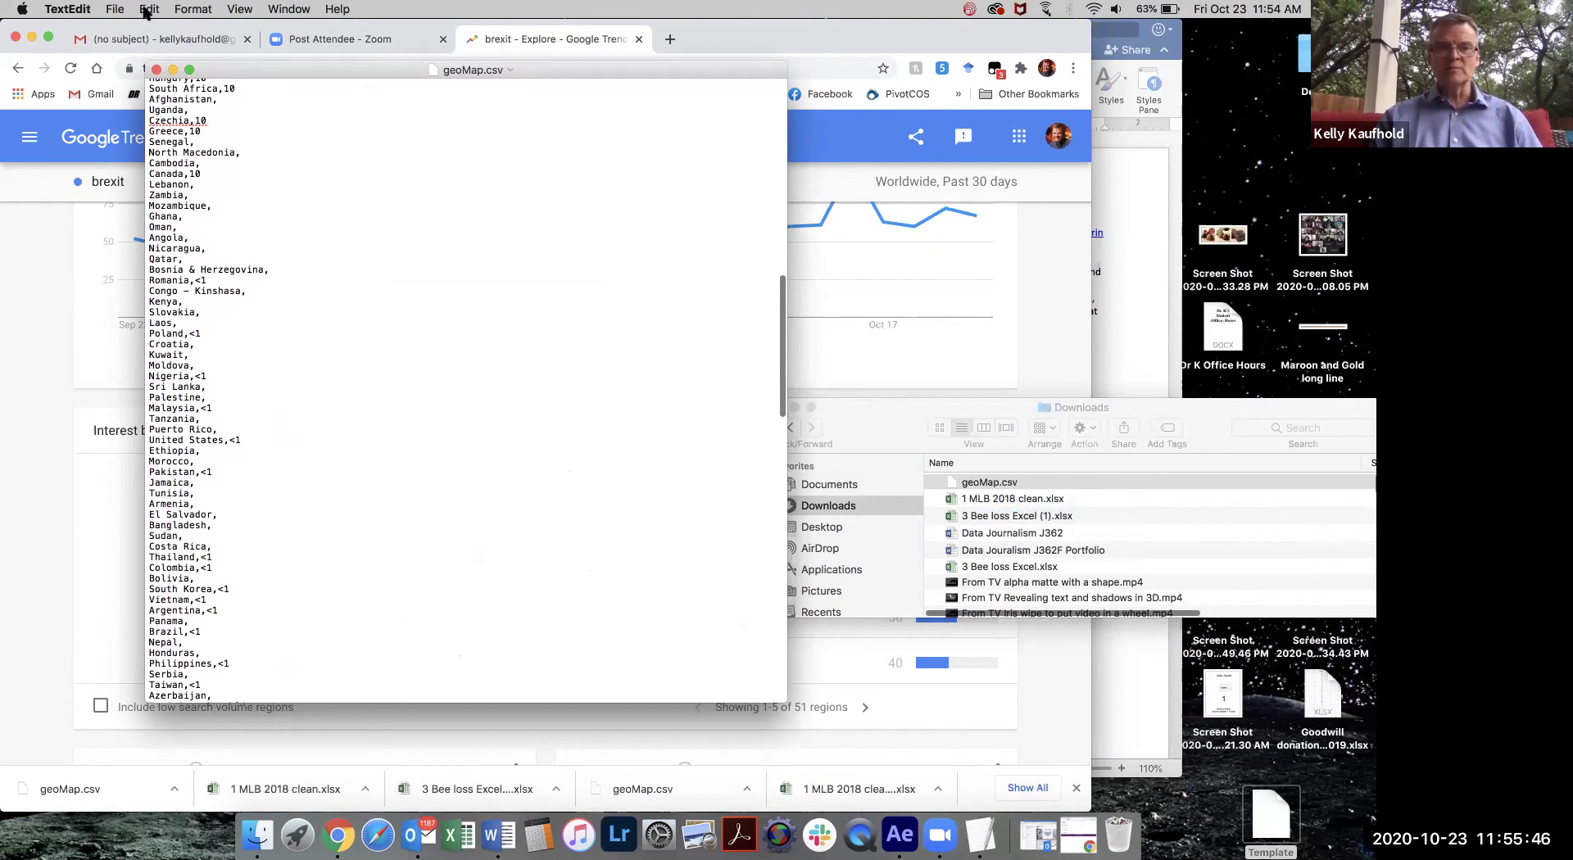
click(157, 70)
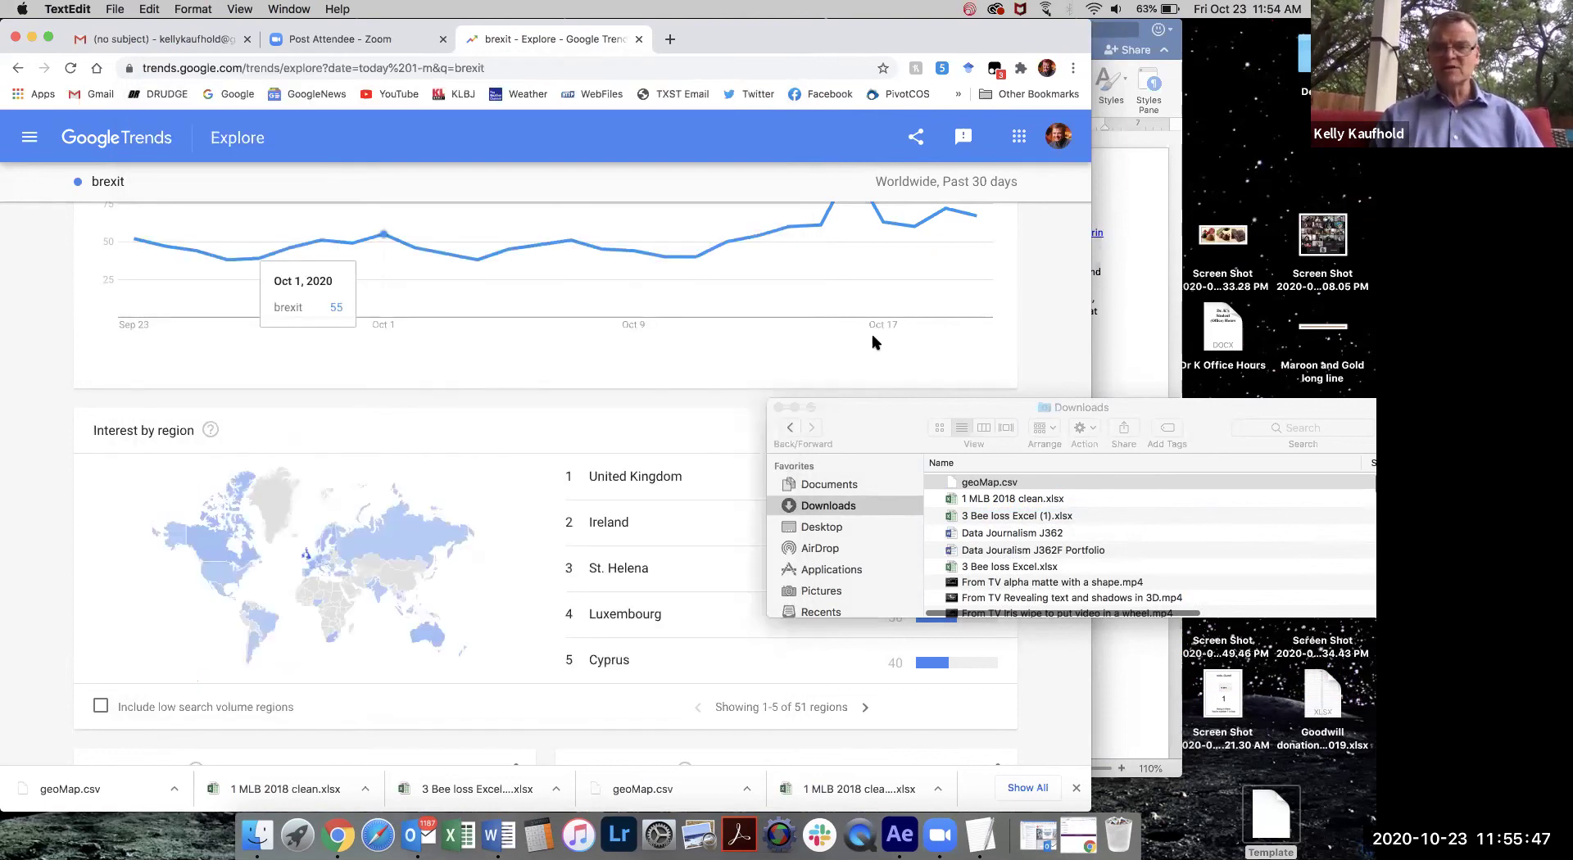
Open geoMap.csv from the Downloads folder in Microsoft Excel
right_click(970, 485)
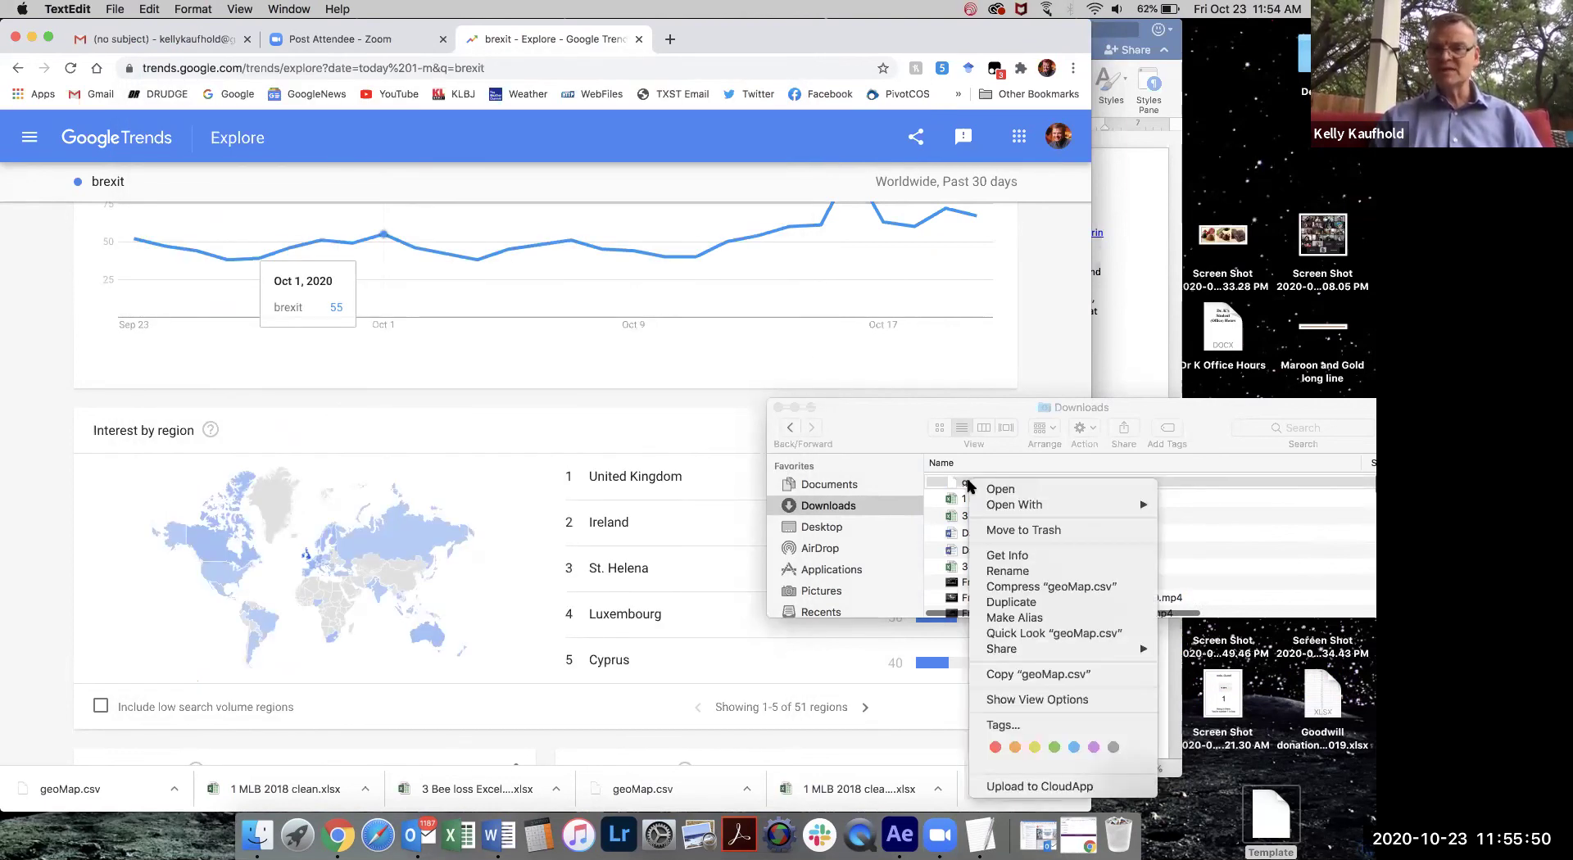
mouse_move(1001, 505)
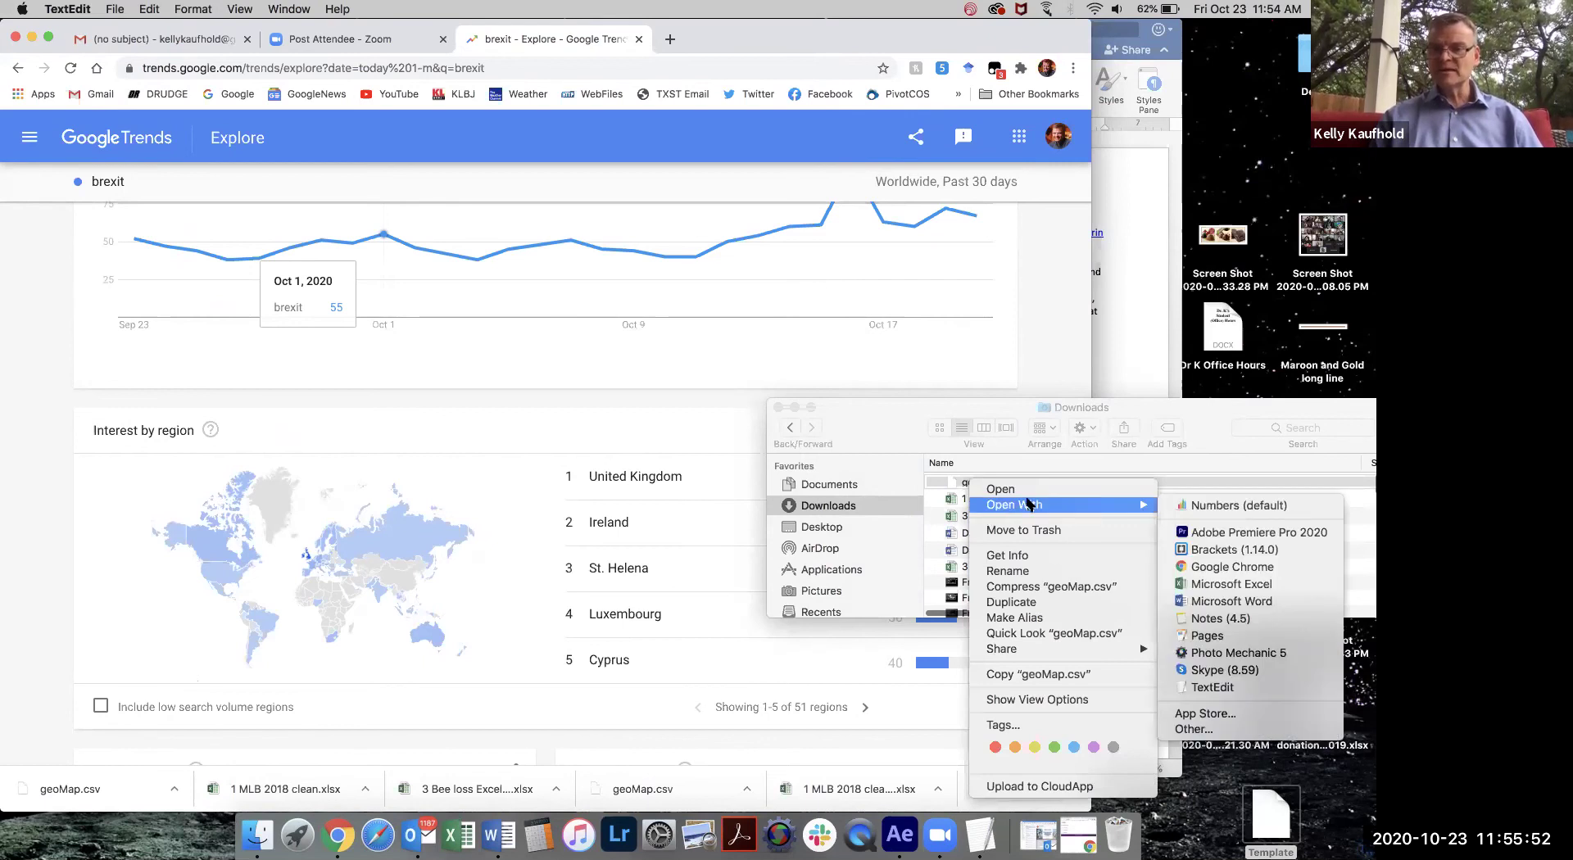
click(1206, 583)
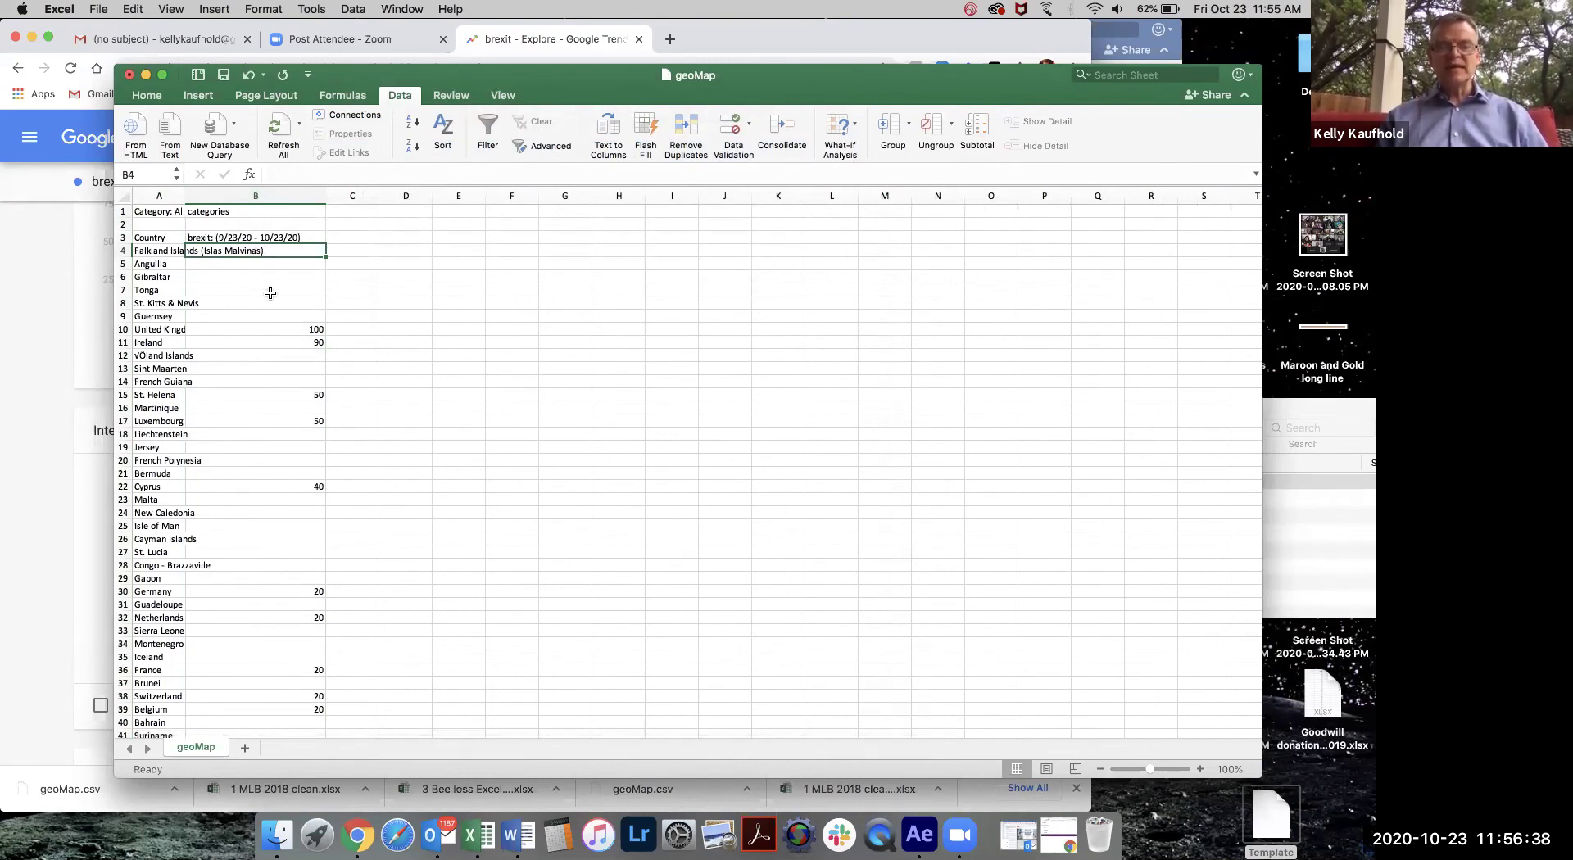
Sort the whole geoMap sheet by the values in column B from largest to smallest
click(123, 194)
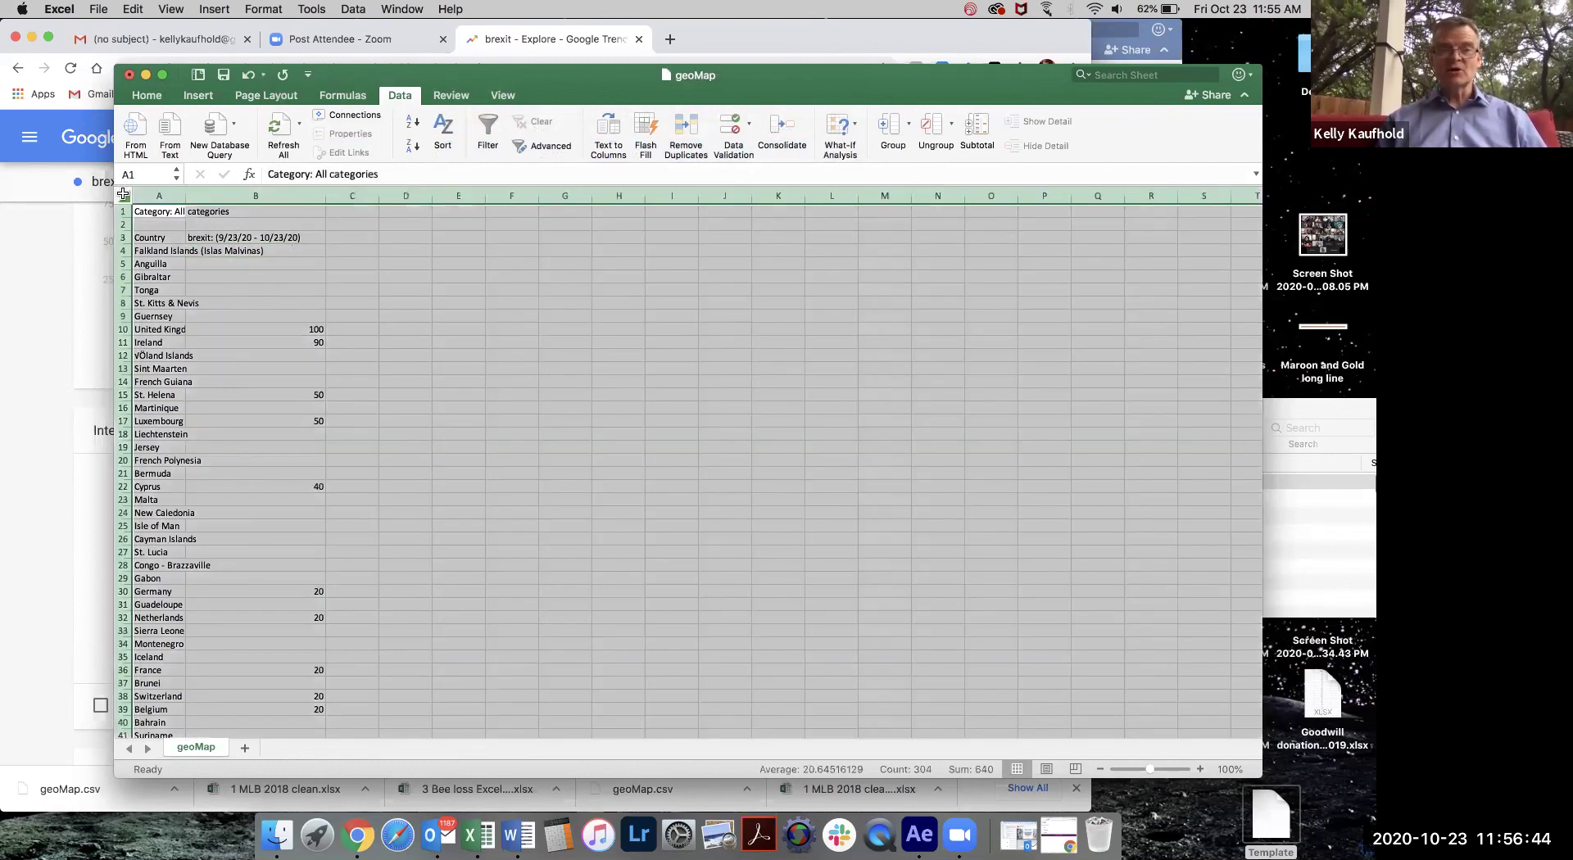
click(443, 129)
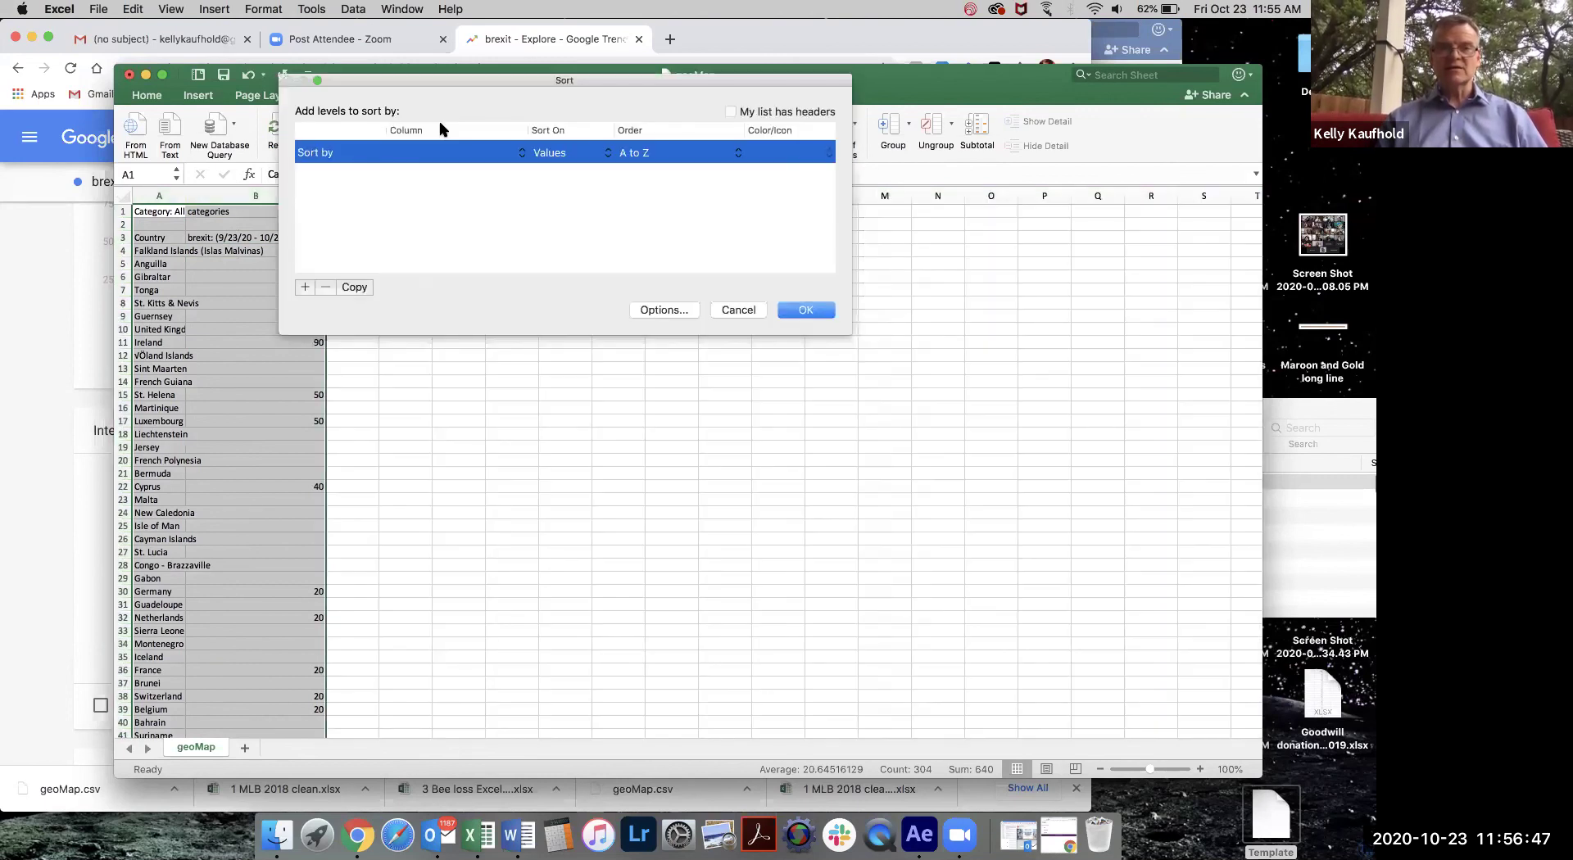
click(521, 150)
click(446, 167)
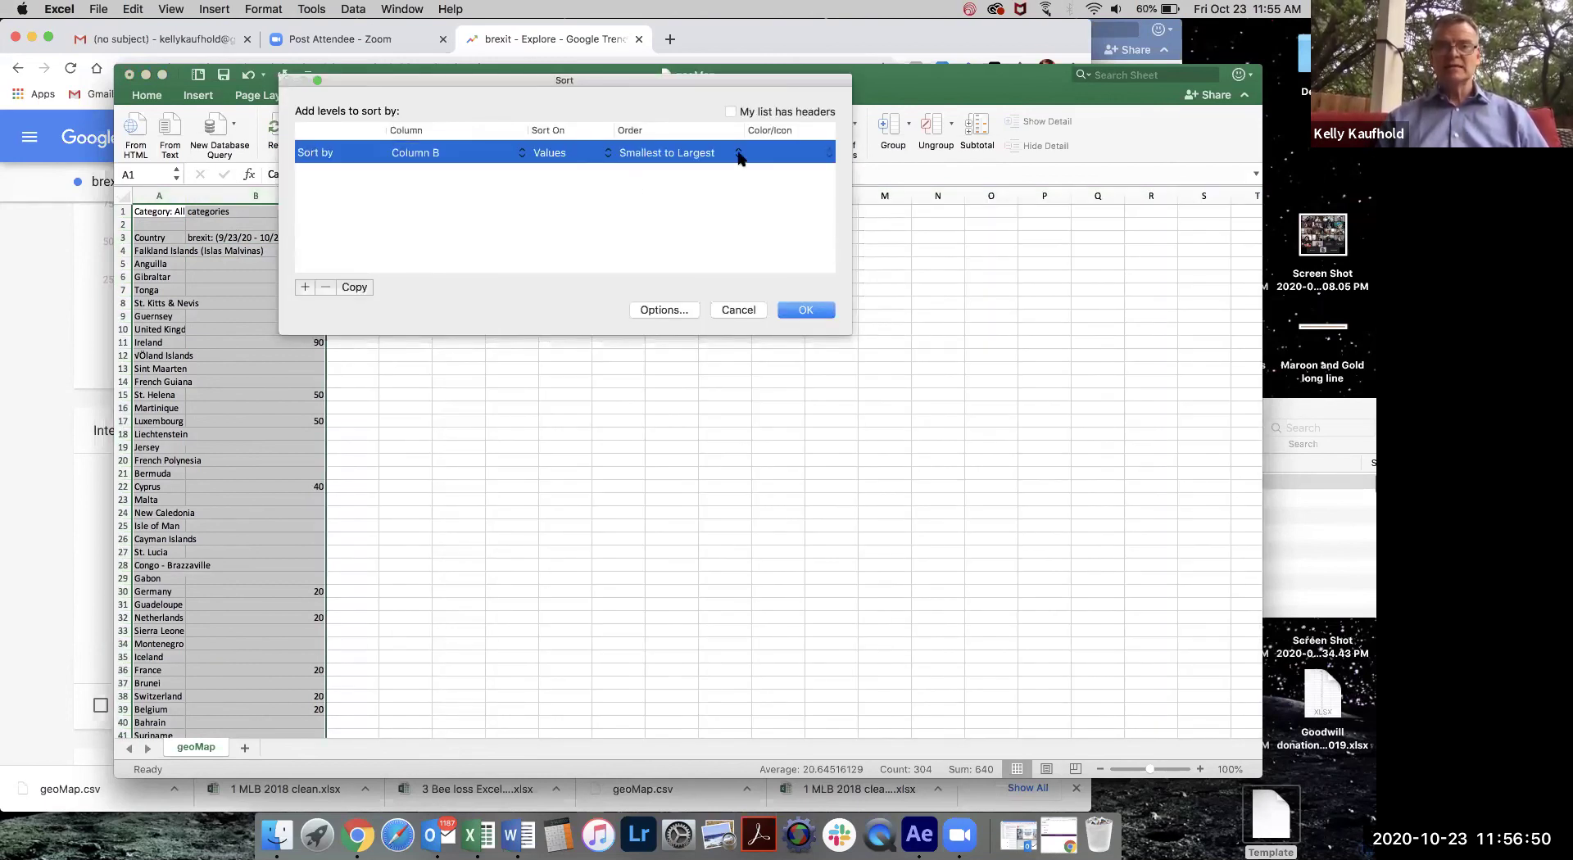
click(740, 157)
click(705, 167)
click(806, 310)
Widen column A to fit the full country names and review the sorted brexit scores from the United Kingdom down
click(272, 328)
scroll(260, 377, down, 3)
scroll(260, 377, down, 1)
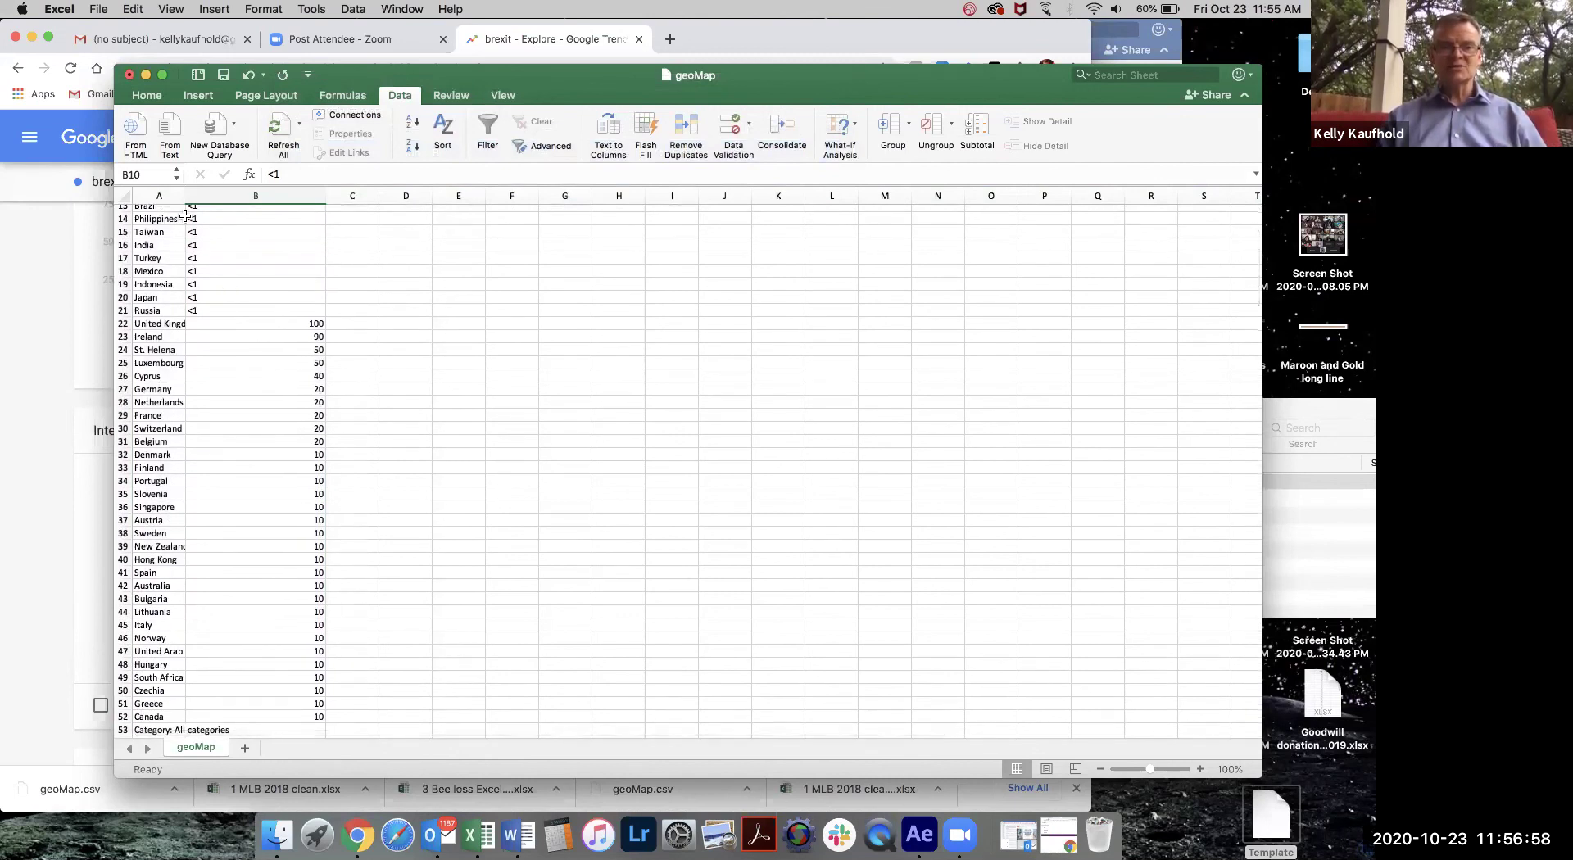
drag(191, 192, 225, 193)
click(211, 324)
click(326, 320)
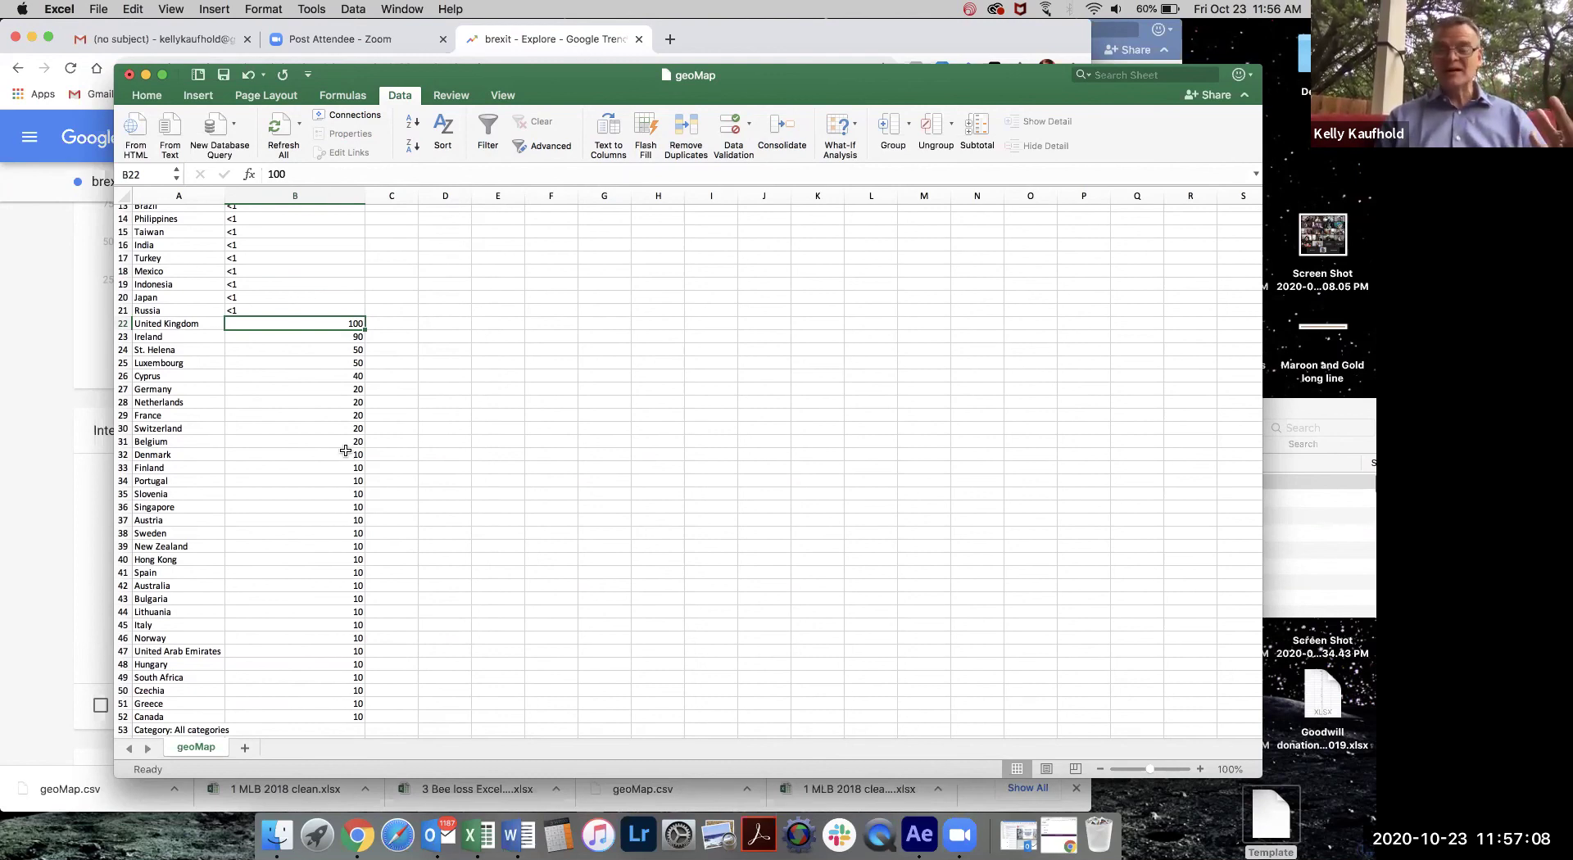
scroll(345, 450, down, 5)
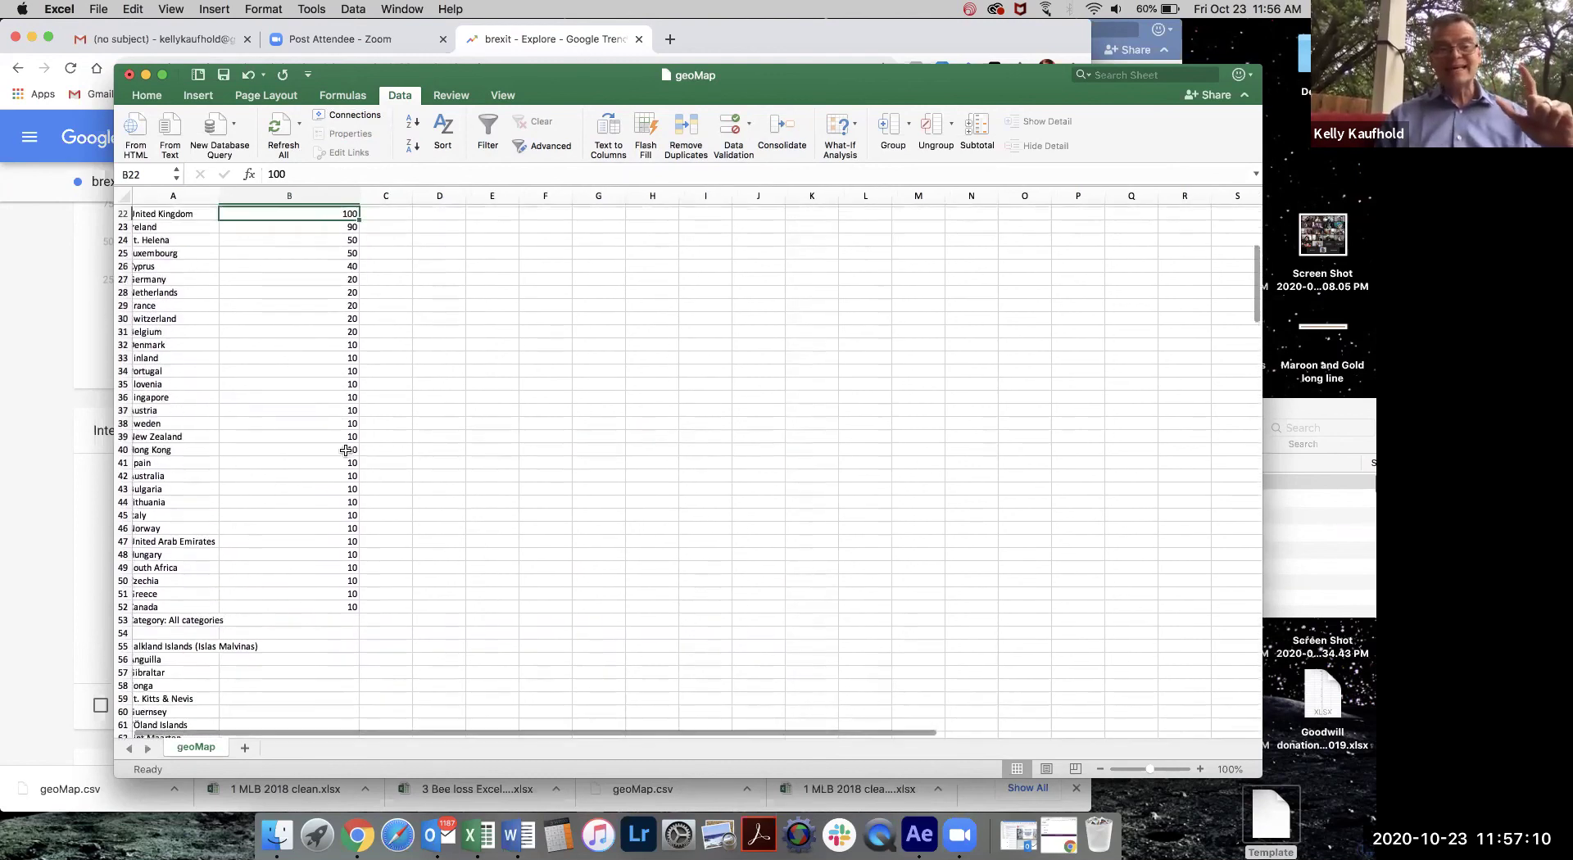